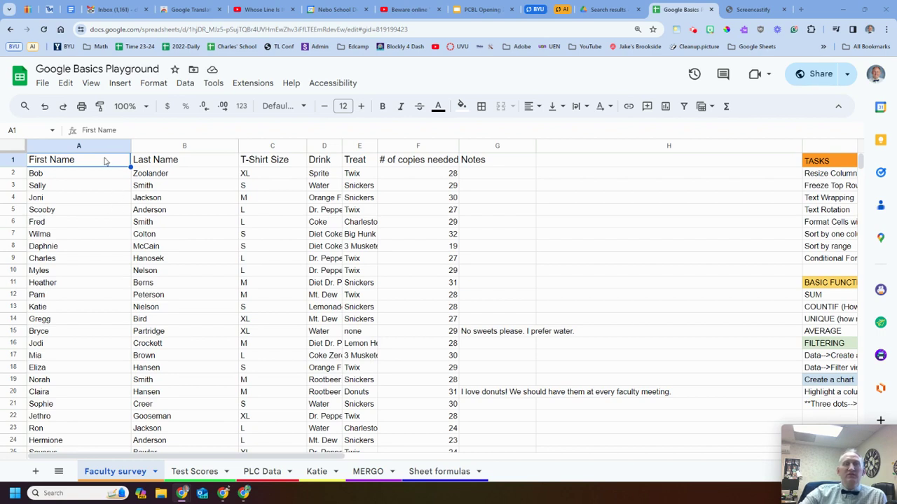
Step: Format the header cells A1:G1 in bold at font size 13
drag(105, 161, 477, 165)
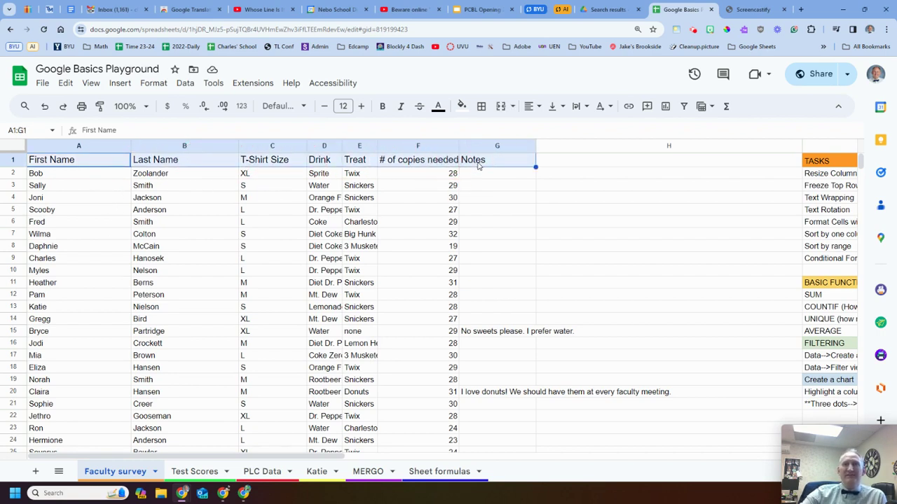
click(361, 106)
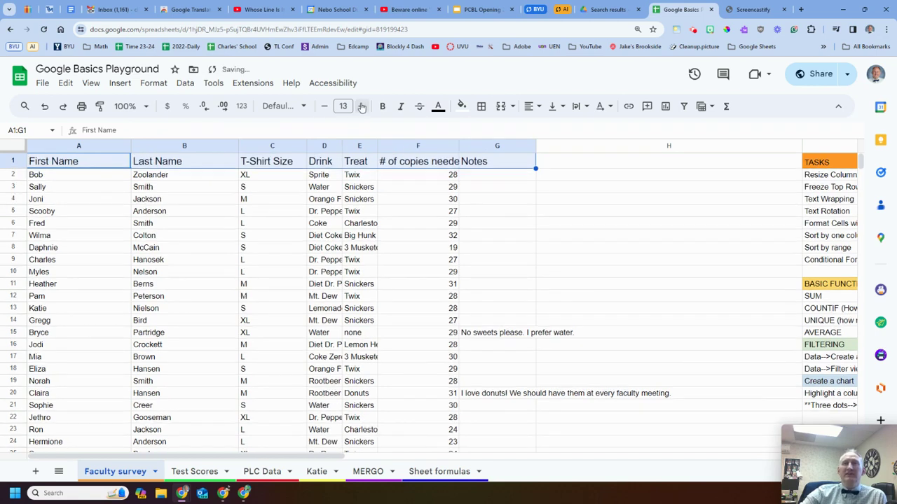
click(383, 107)
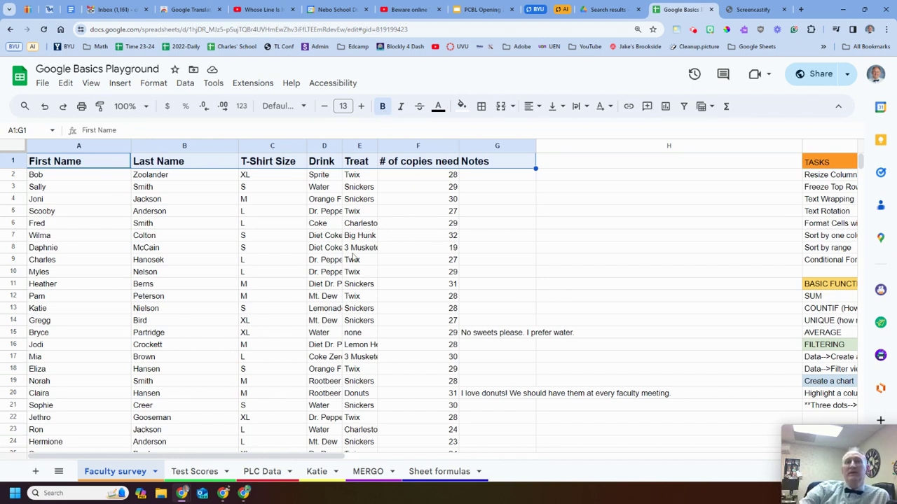
Step: Delete the empty rows 40 to 998 below the survey data
scroll(138, 288, down, 5)
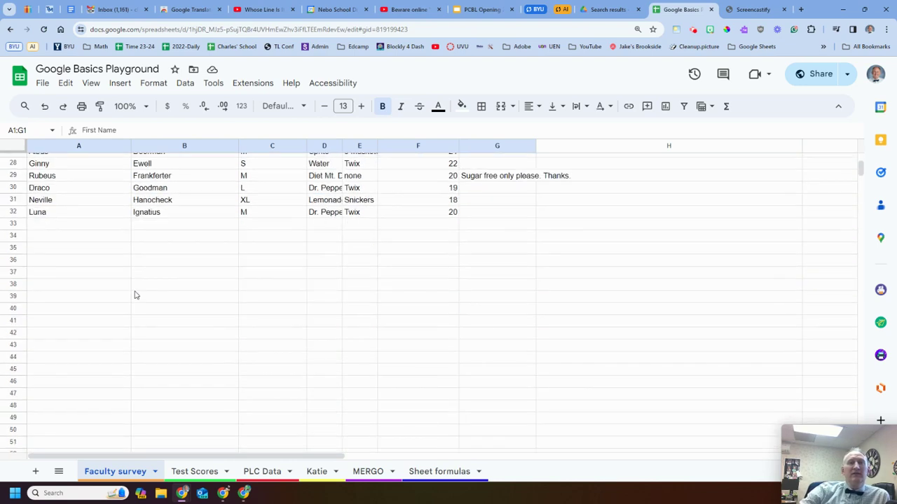
click(97, 265)
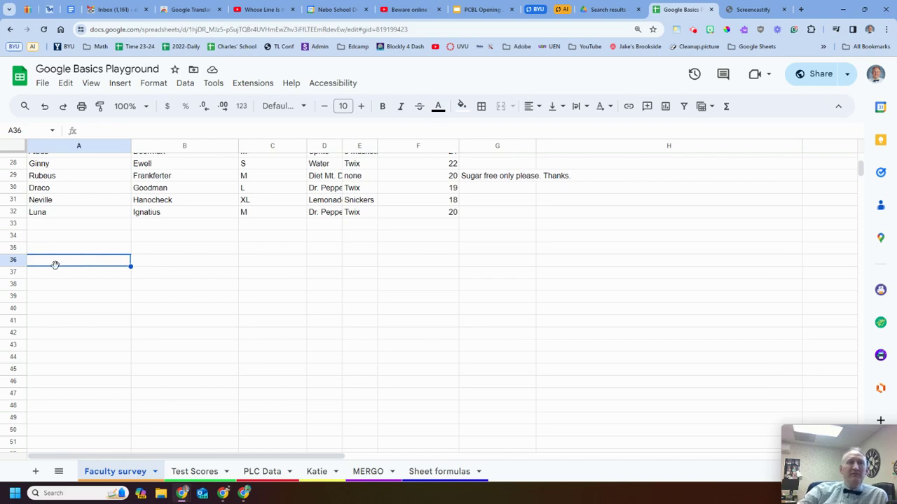
click(861, 171)
drag(861, 170, 834, 145)
scroll(58, 353, down, 3)
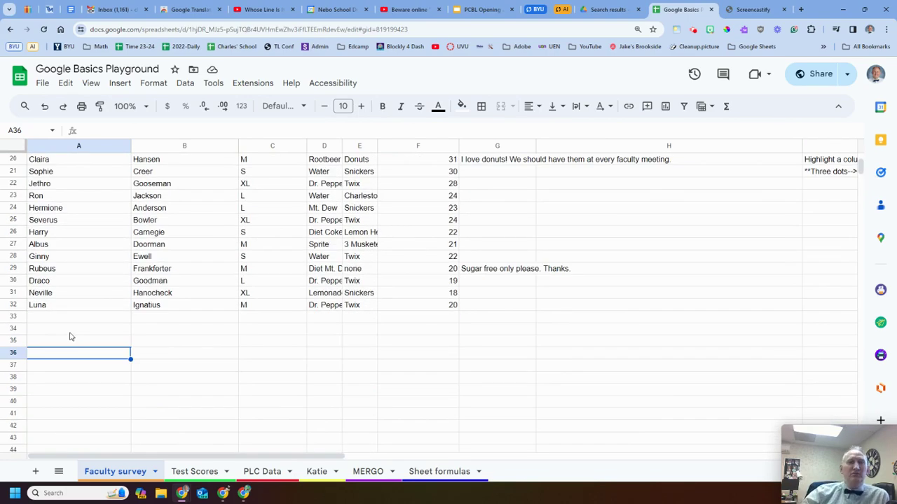
click(12, 402)
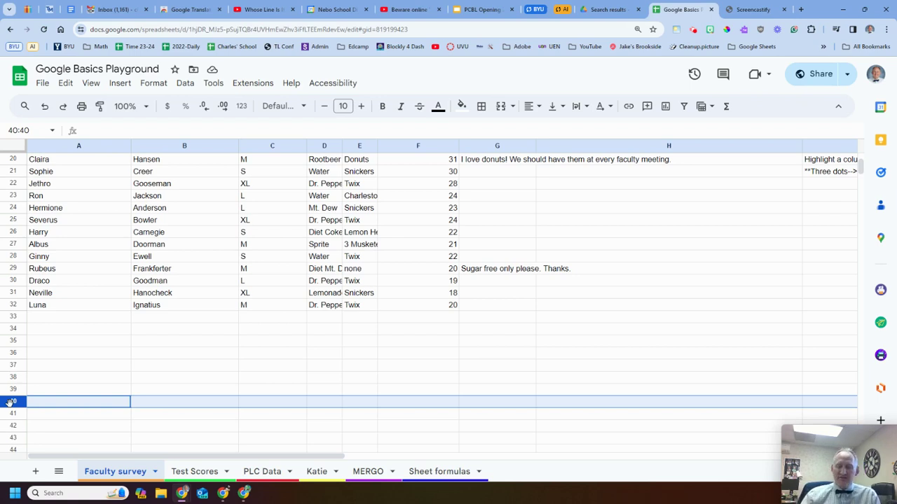
key(ctrl+shift+Down)
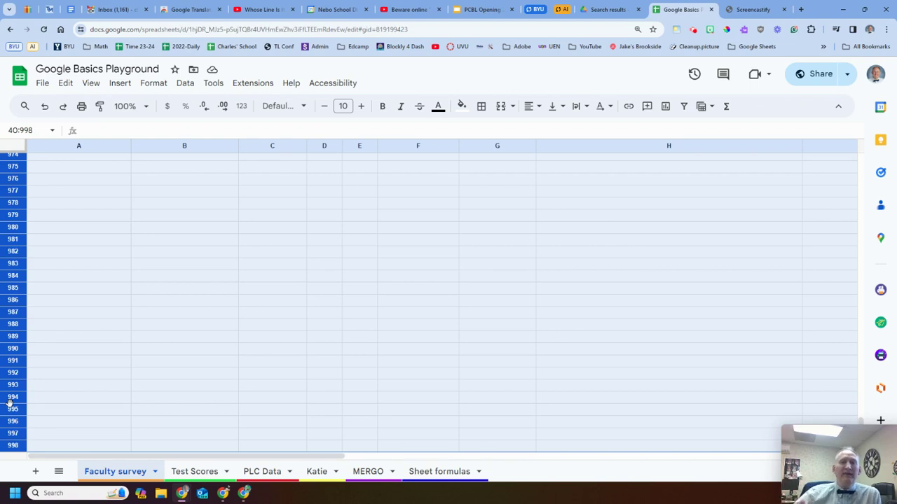
right_click(11, 311)
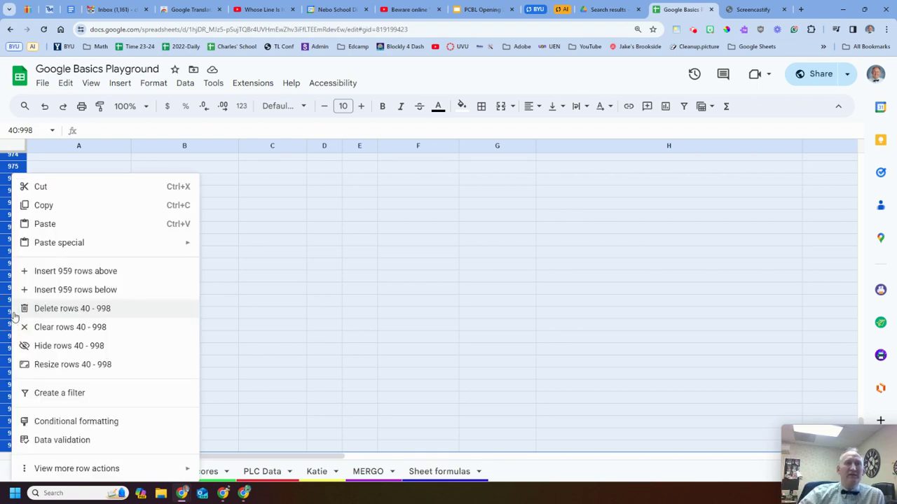
click(82, 310)
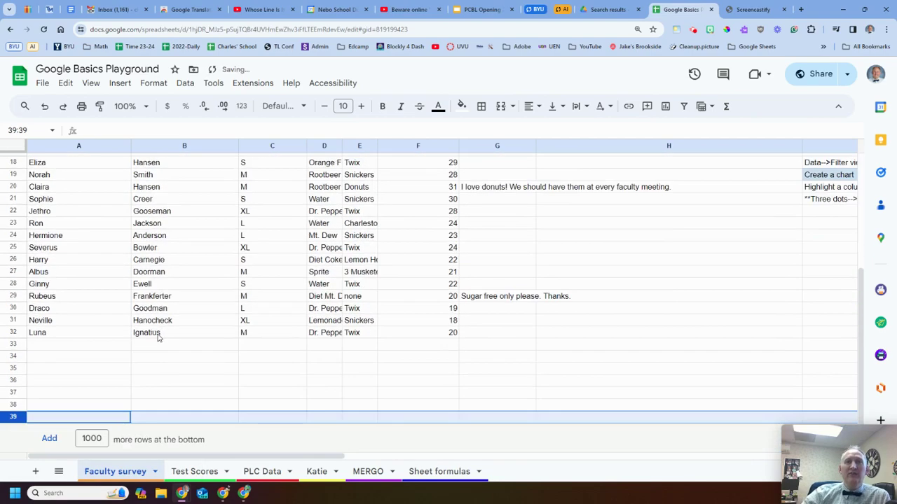
Step: Narrow column A to about the width of its First Name header
scroll(159, 339, up, 6)
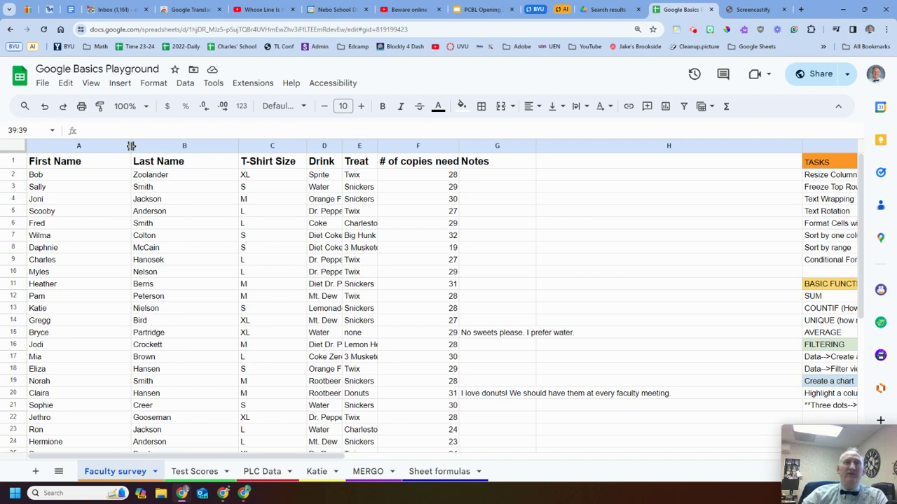
drag(131, 145, 86, 146)
scroll(143, 300, down, 5)
scroll(143, 300, up, 5)
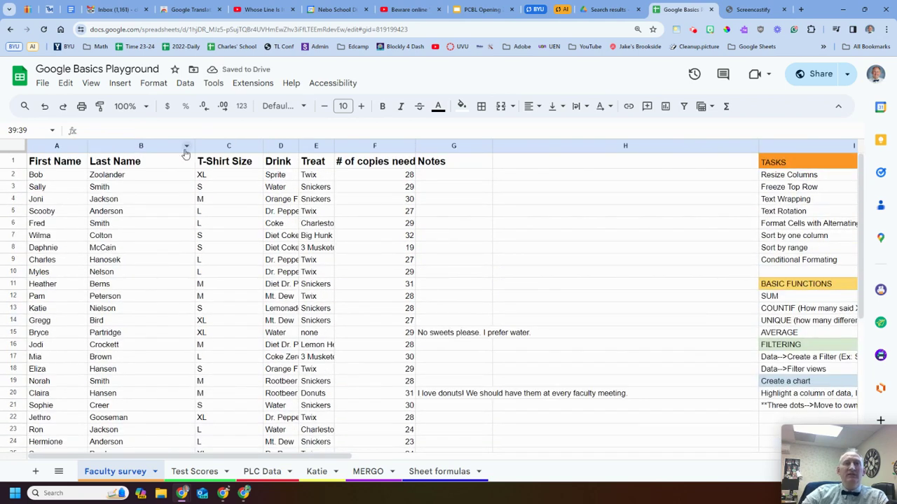
Step: Try narrower and wider sizes for column B, and fit its width automatically to its contents
drag(193, 145, 128, 146)
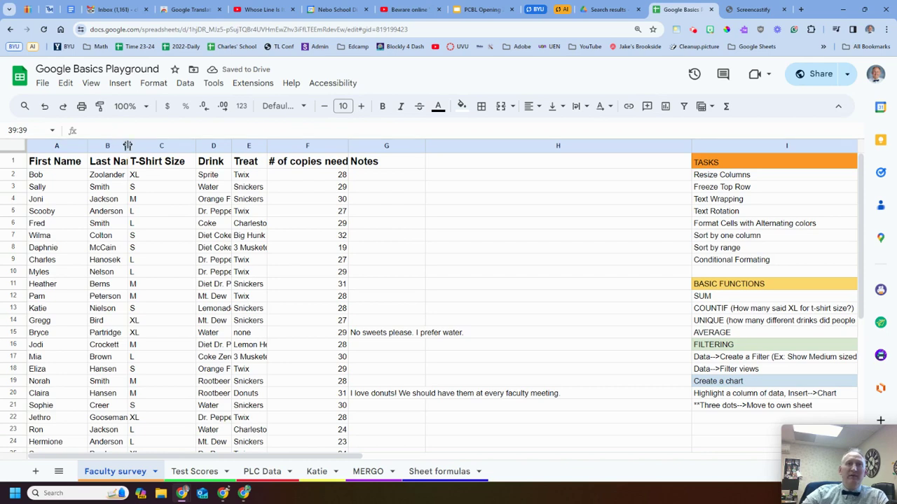
drag(127, 146, 204, 147)
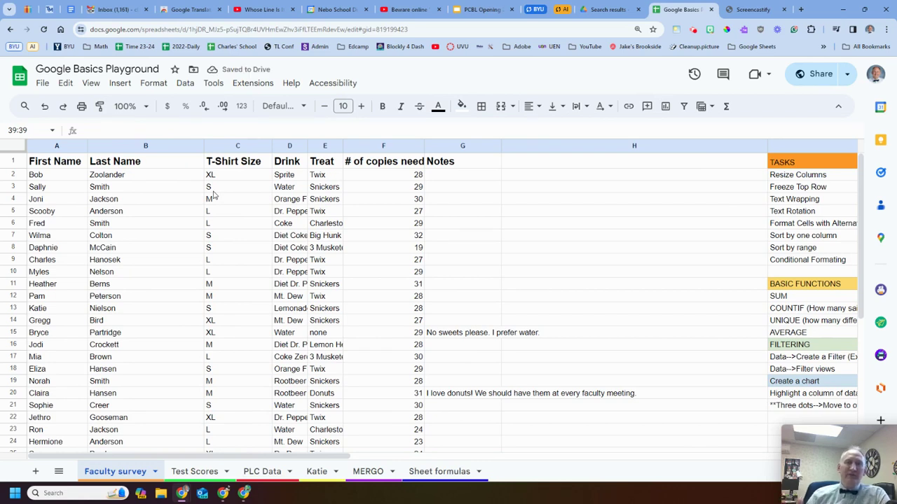
double_click(203, 146)
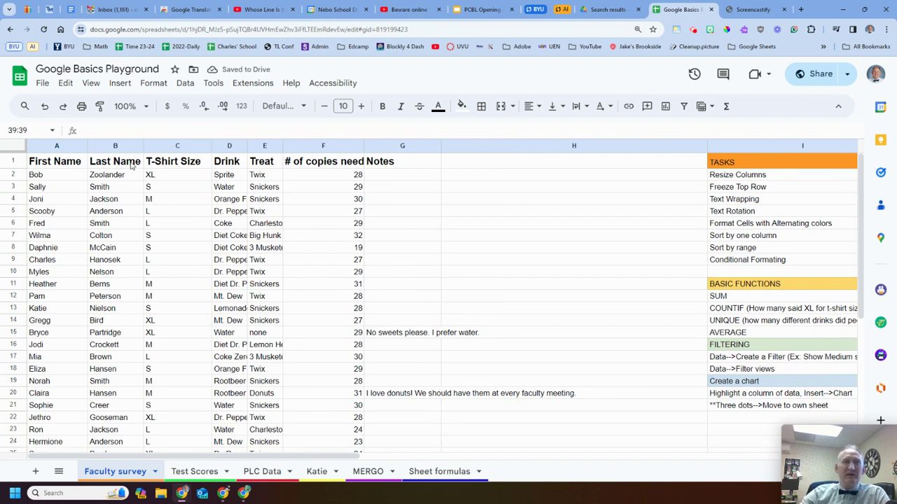
Step: Fit the widths of columns A through F to their contents all at once, and deselect them
drag(57, 146, 332, 146)
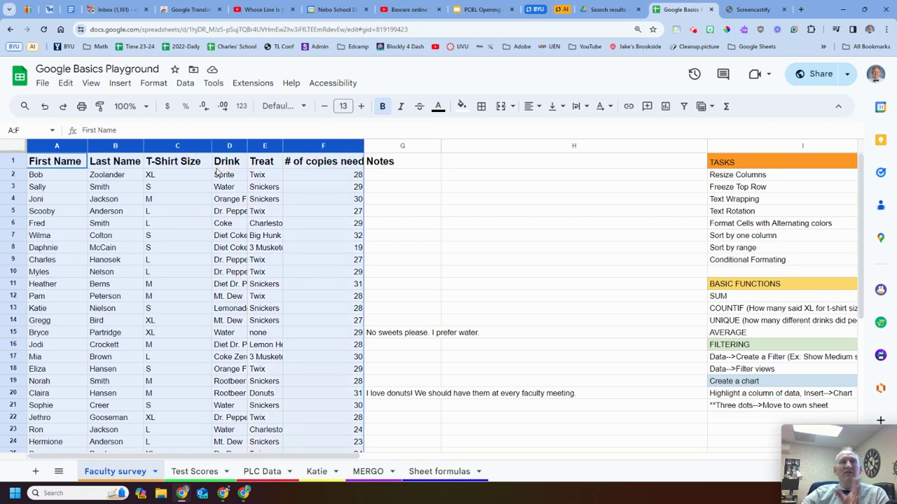
double_click(141, 146)
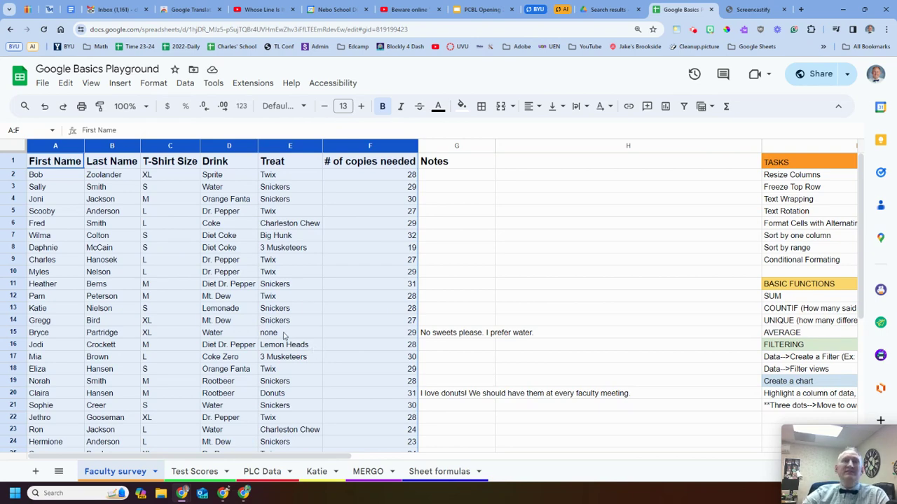
scroll(248, 328, down, 5)
scroll(250, 327, down, 1)
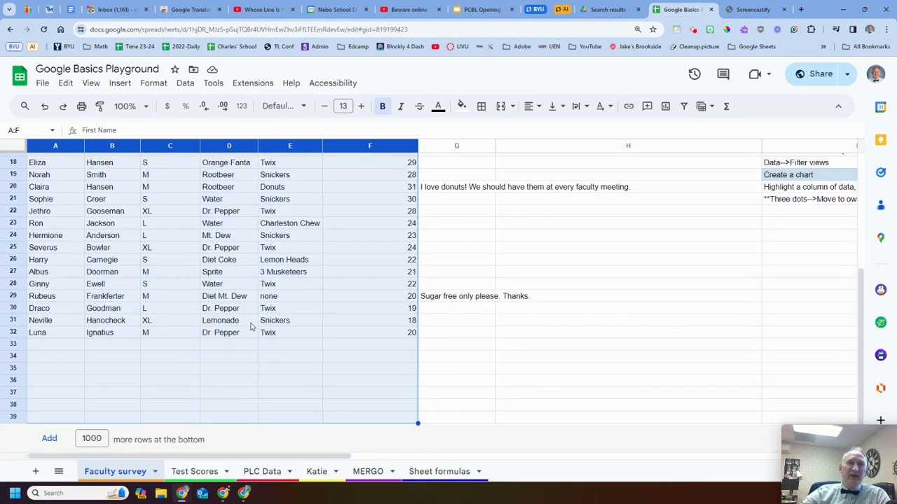
scroll(252, 328, up, 6)
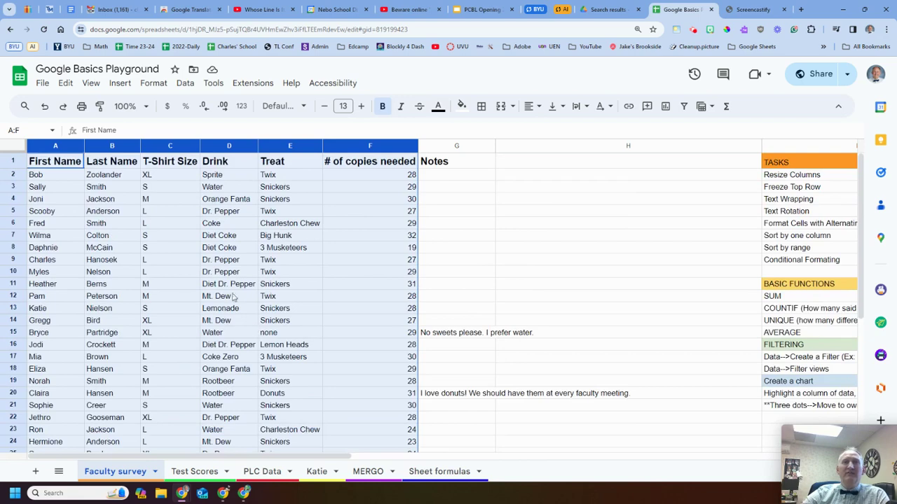
click(97, 236)
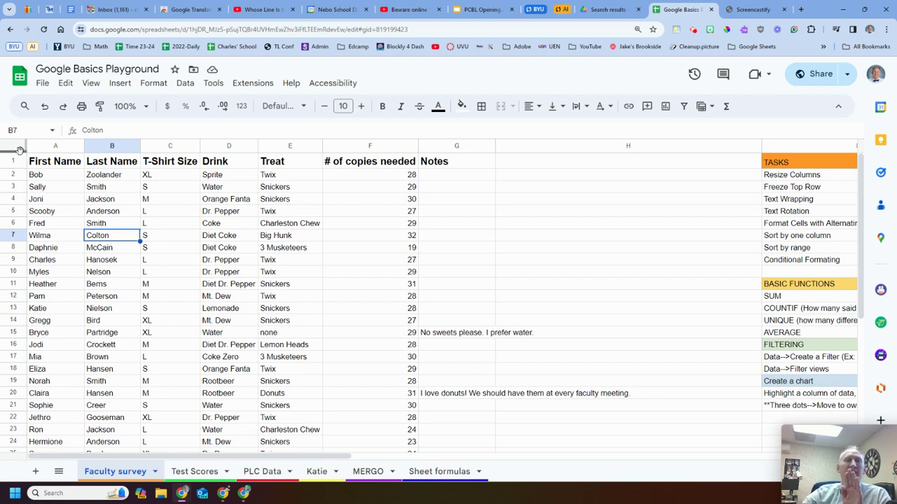
Step: Freeze the header row and check that it stays in place through the whole list
drag(20, 150, 21, 168)
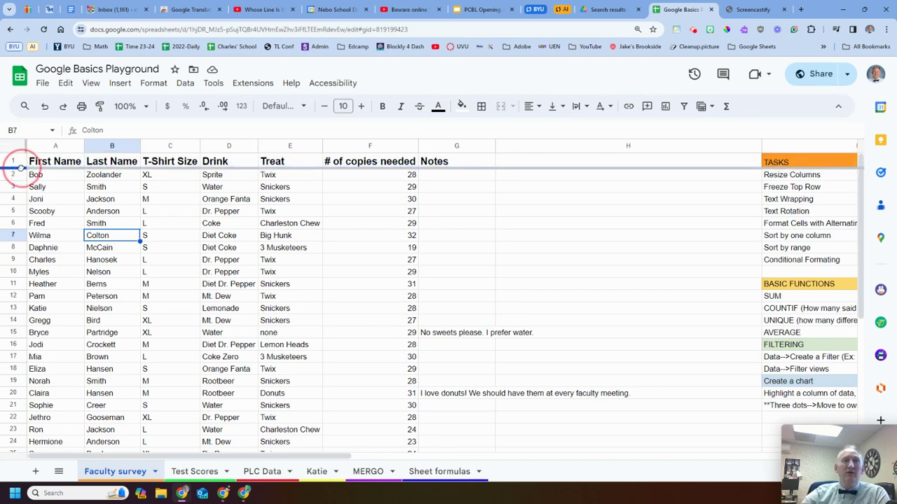
drag(21, 168, 24, 165)
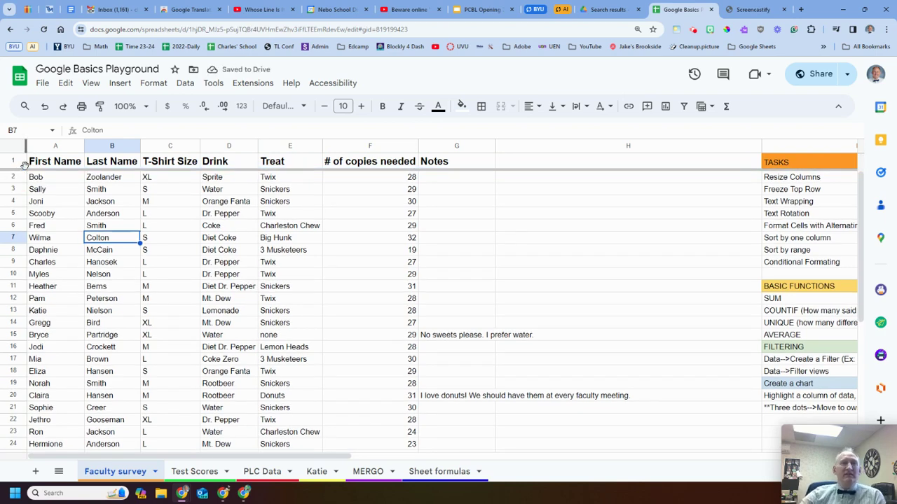
scroll(212, 293, down, 5)
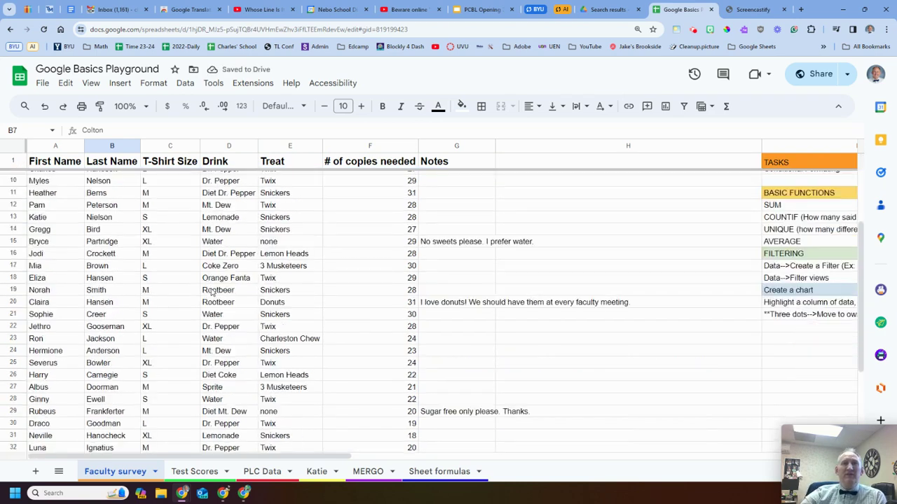
scroll(179, 276, up, 1)
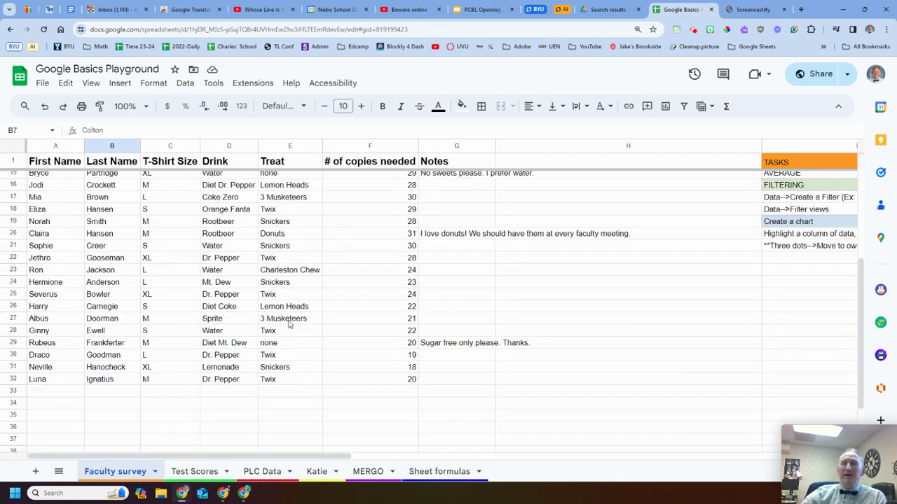
scroll(289, 328, up, 5)
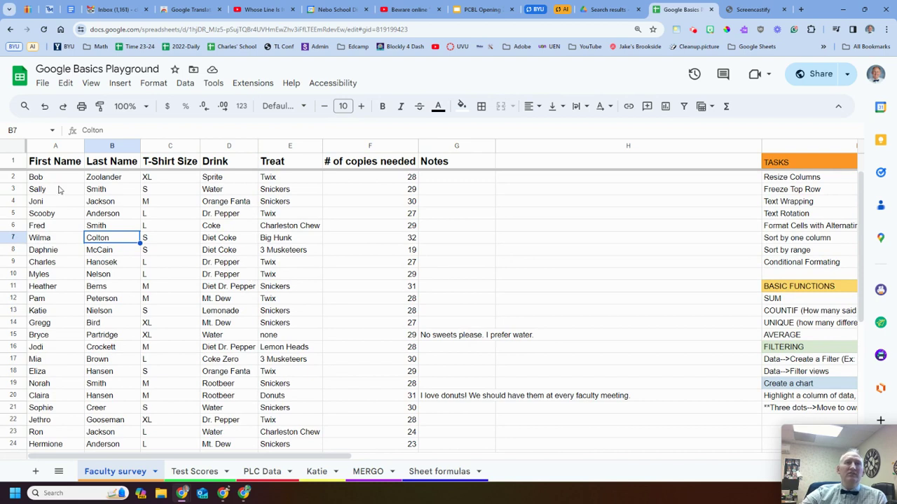
Step: Freeze columns A and B and check them against the far end of the sheet
drag(26, 145, 140, 146)
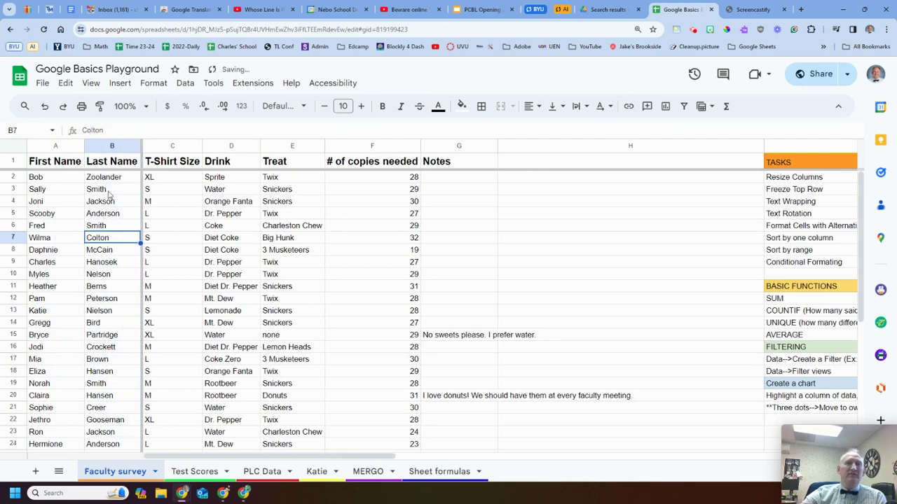
drag(267, 457, 776, 457)
drag(643, 459, 252, 454)
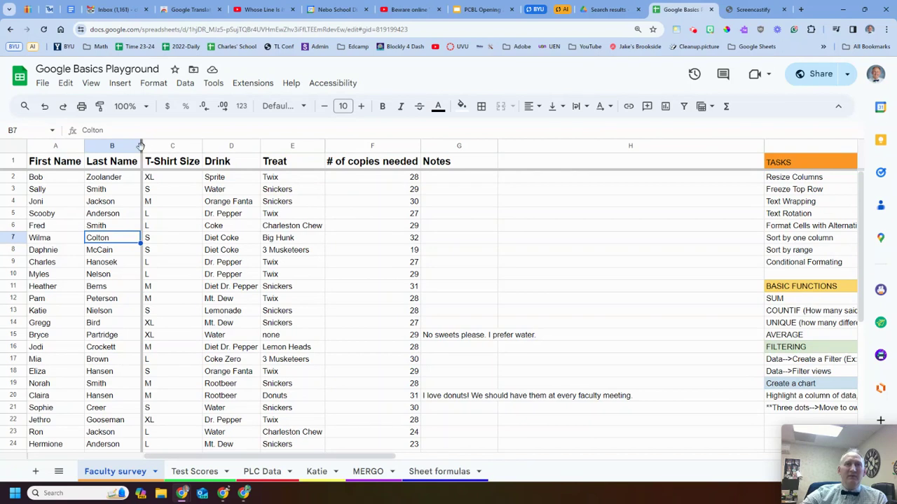
Step: Reduce the frozen columns to only the First Name column
drag(141, 146, 81, 163)
drag(234, 456, 166, 476)
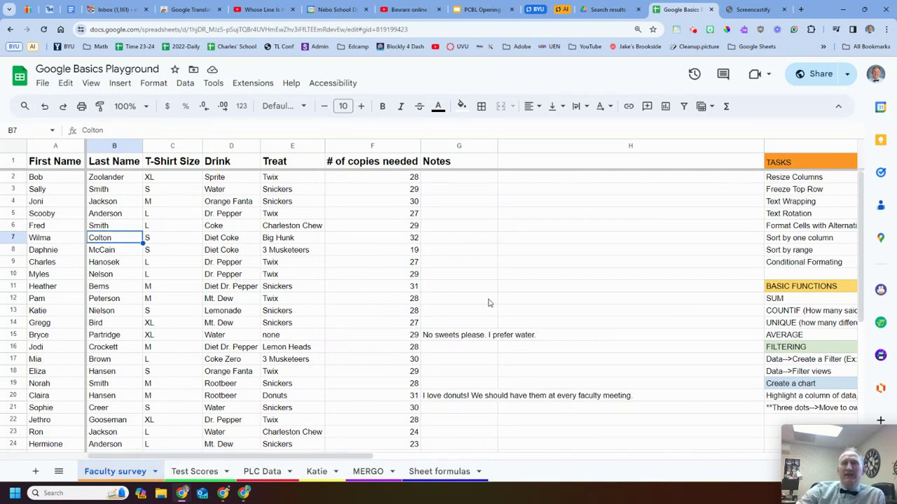
Step: Fit the Notes column's width to its contents, and undo the resize
double_click(496, 145)
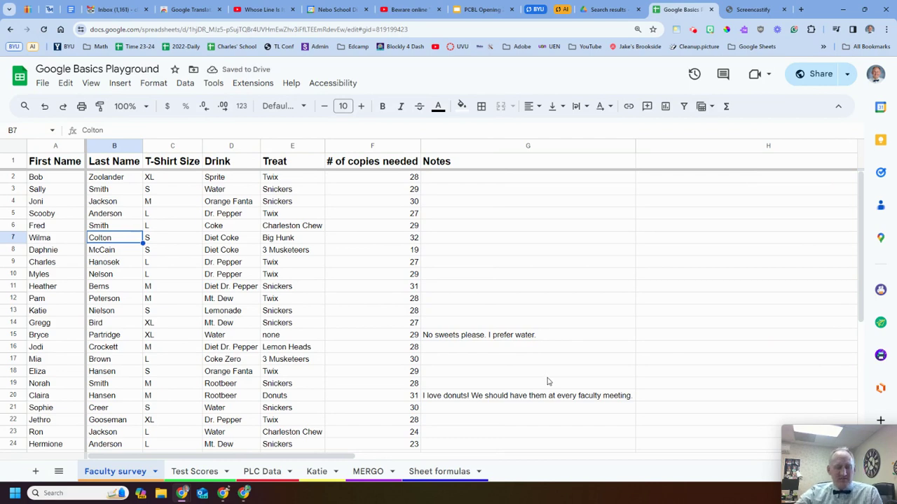
key(ctrl+z)
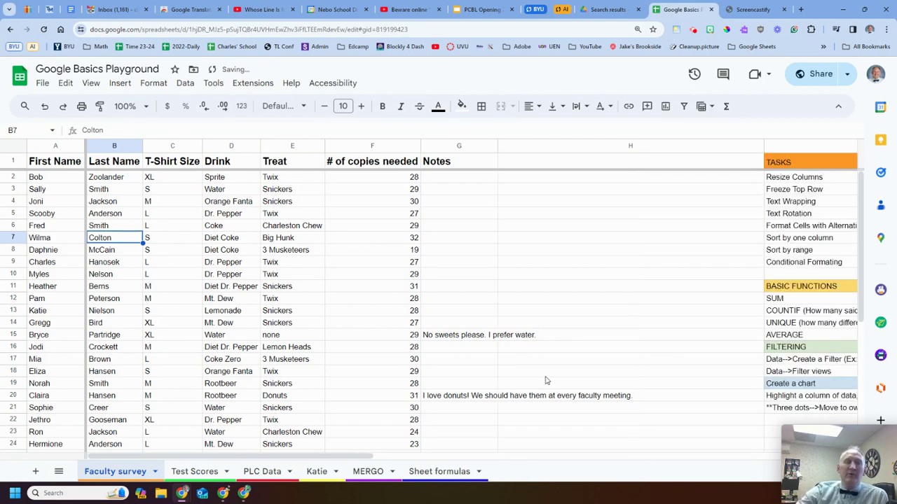
Step: Wrap the text of the note in cell G15
click(462, 339)
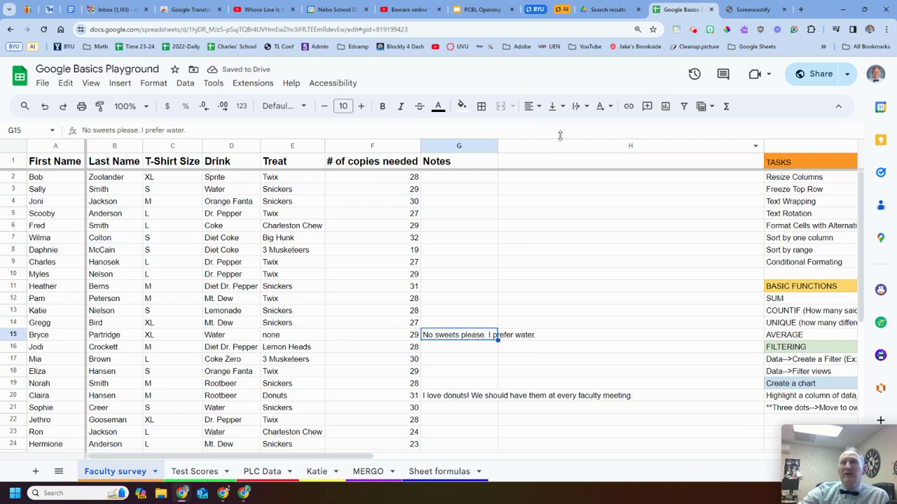
click(583, 109)
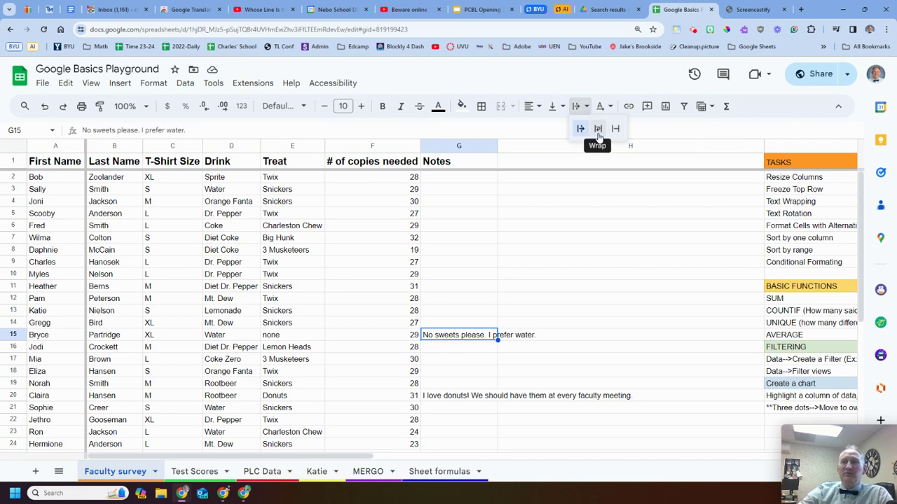
click(598, 128)
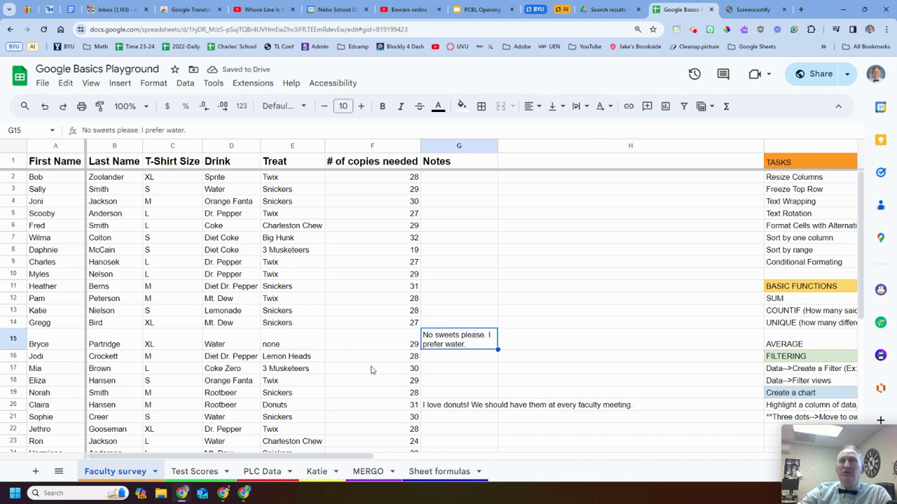
Step: Set the text wrapping of cell G15 to Clip
click(581, 107)
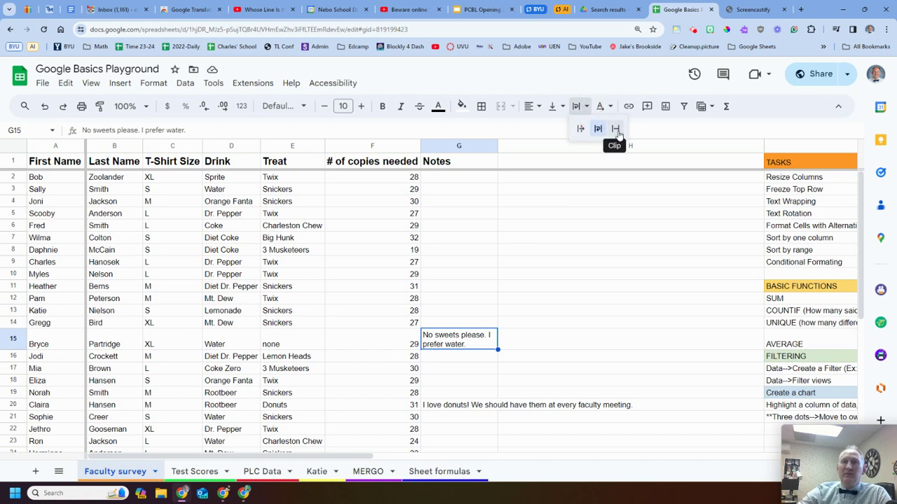
click(615, 130)
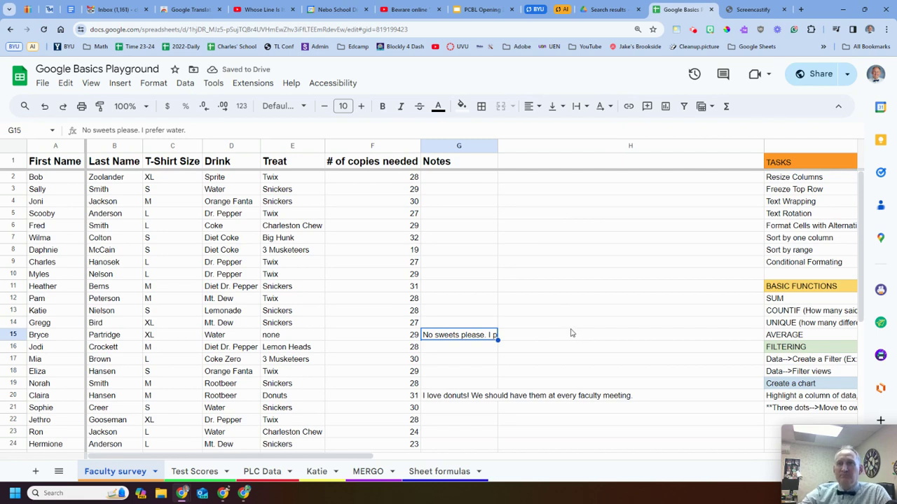
Step: Set the text wrapping of the donuts note in cell G20 to Clip
click(418, 346)
click(435, 336)
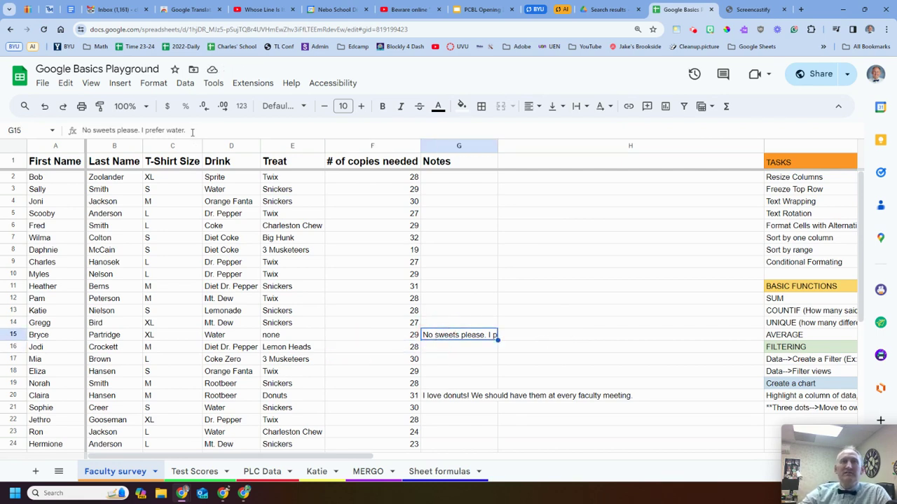
click(443, 399)
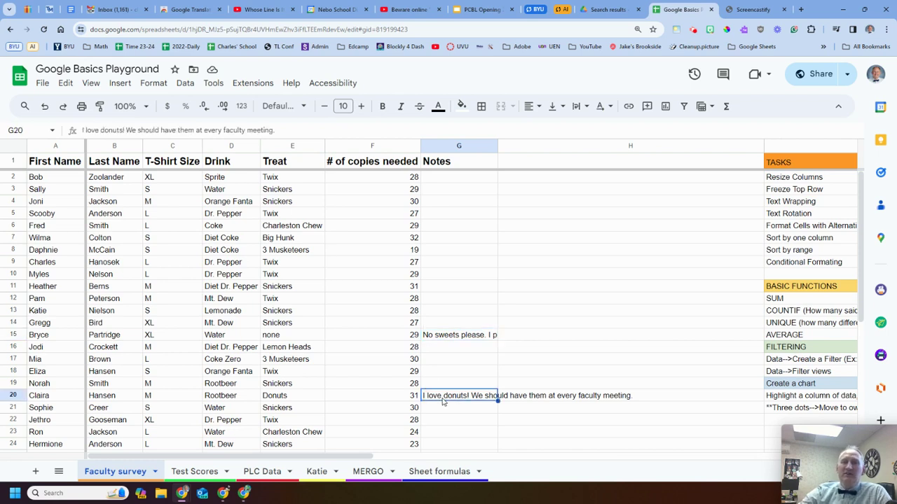
click(576, 106)
click(555, 106)
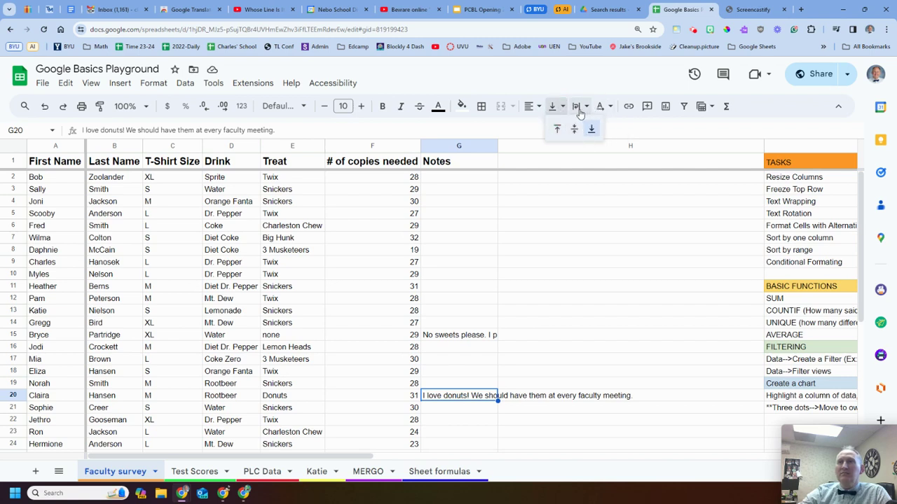
click(576, 107)
click(615, 130)
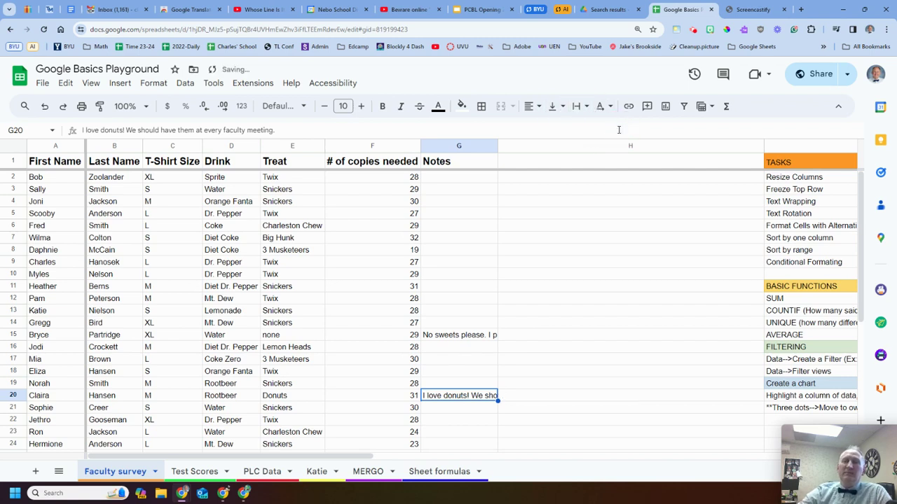
Step: Wrap the text of cell G20, and undo the wrapping changes made to cells G20 and G15
click(600, 105)
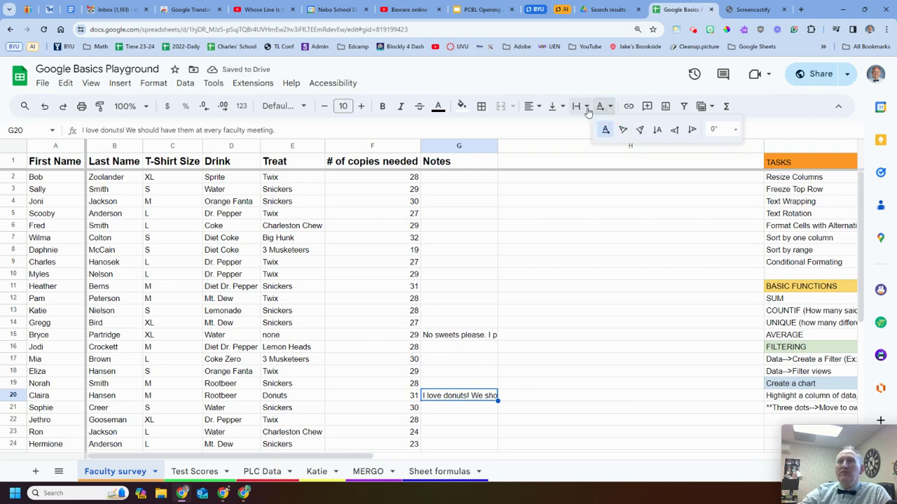
click(575, 106)
click(598, 128)
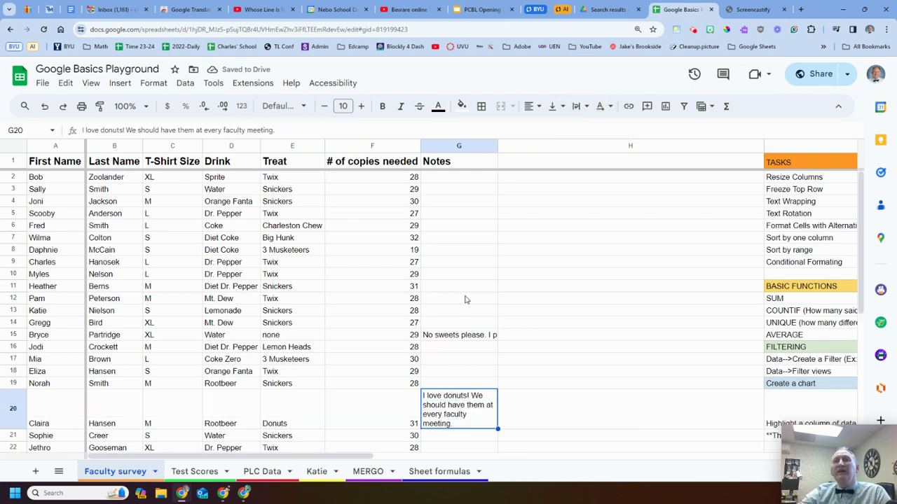
key(ctrl+z)
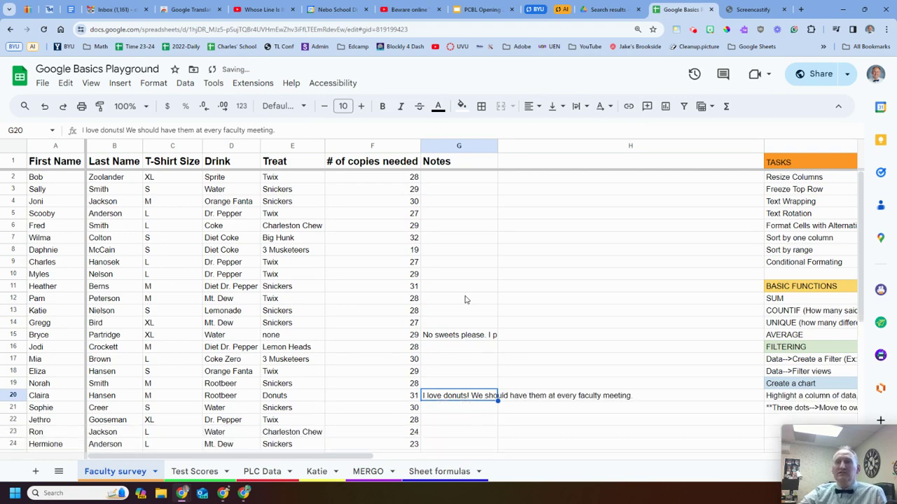
key(ctrl+z)
key(ctrl+z)
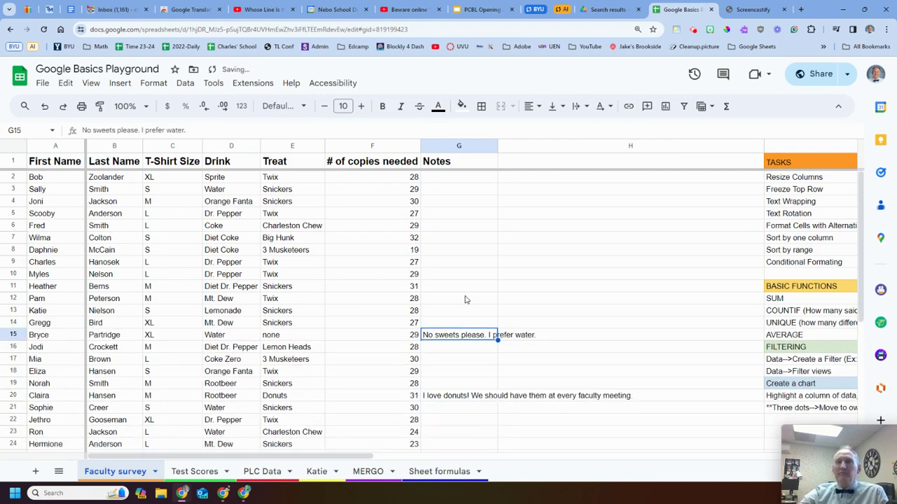
Step: Wrap the text of the entire Notes column, and change the column's text wrapping to Clip
click(456, 145)
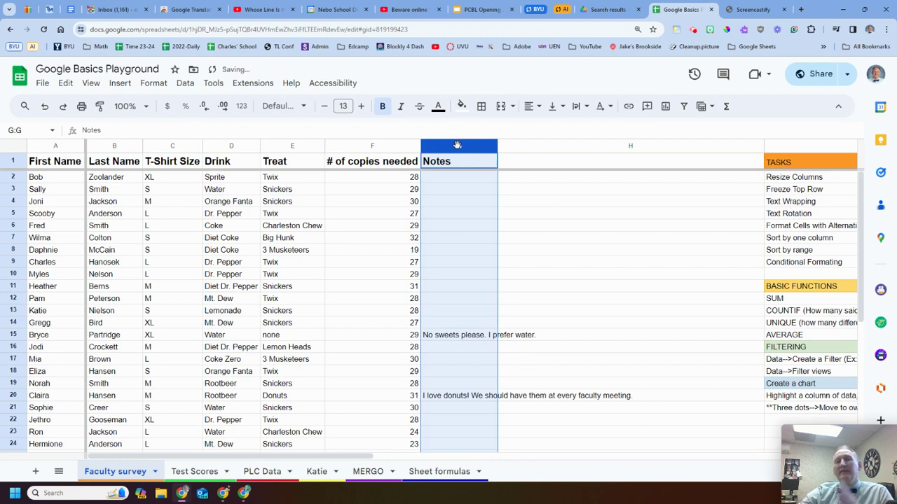
click(584, 107)
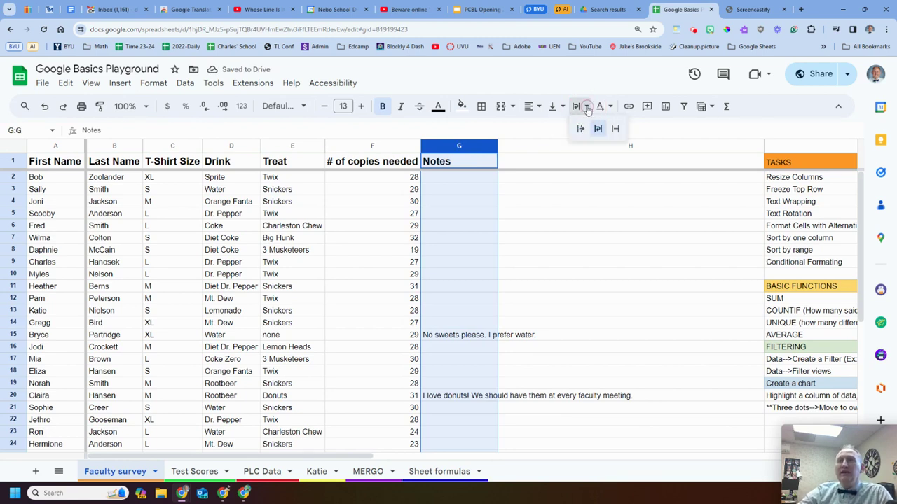
click(598, 128)
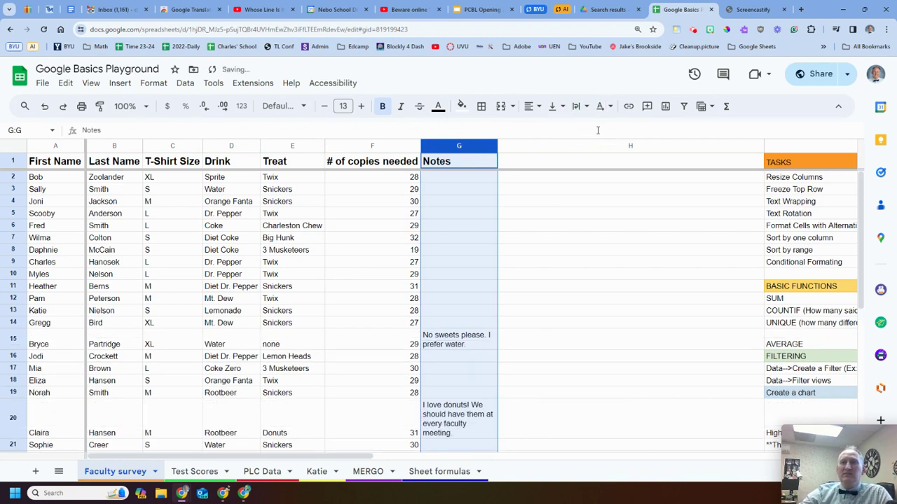
click(578, 107)
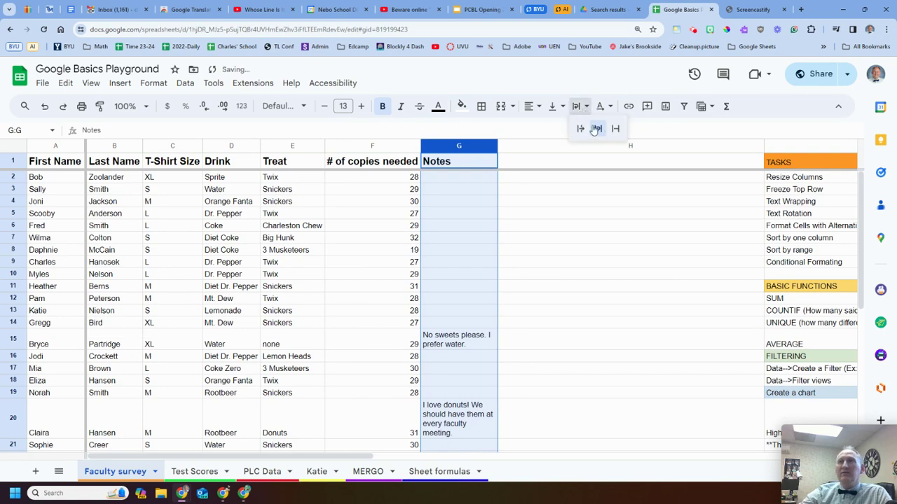
click(617, 128)
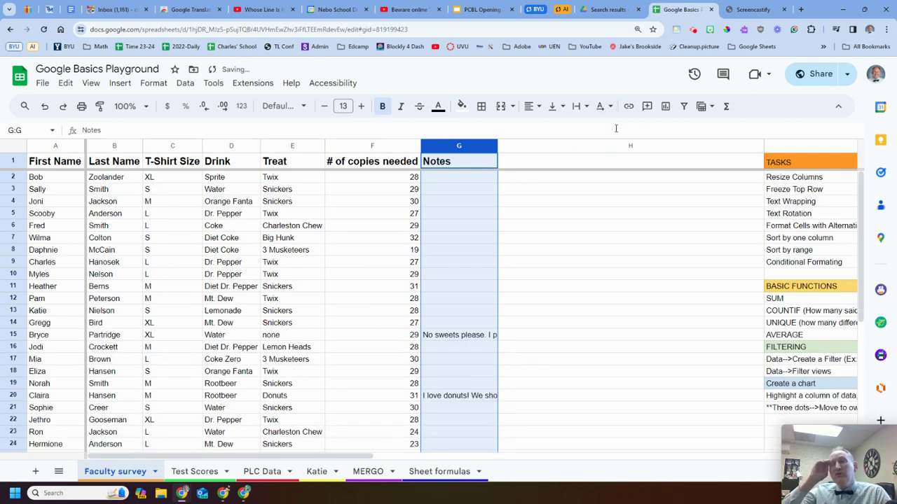
scroll(454, 392, down, 6)
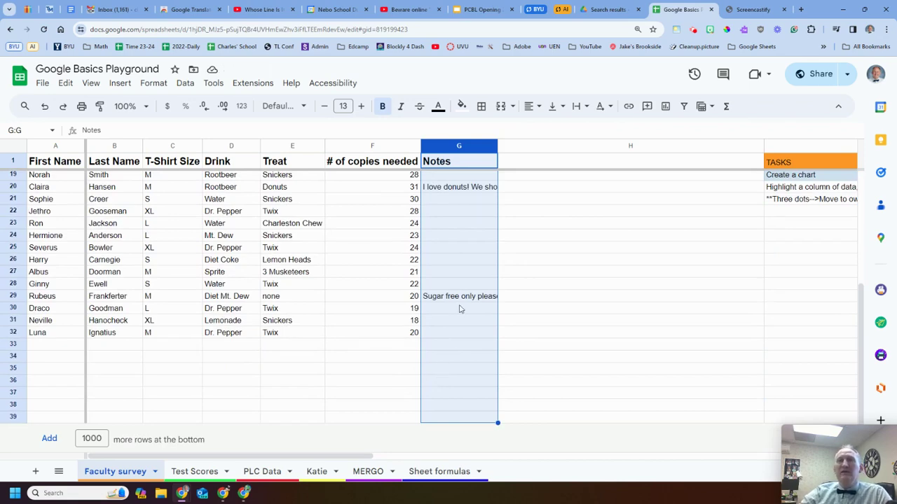
scroll(494, 328, up, 6)
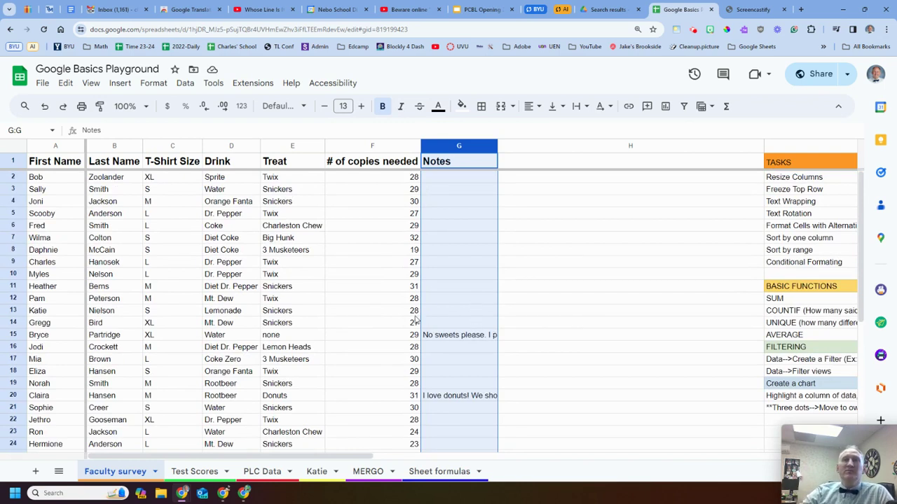
Step: Tilt the header text in A1:G1 up at 45°
drag(64, 168, 435, 165)
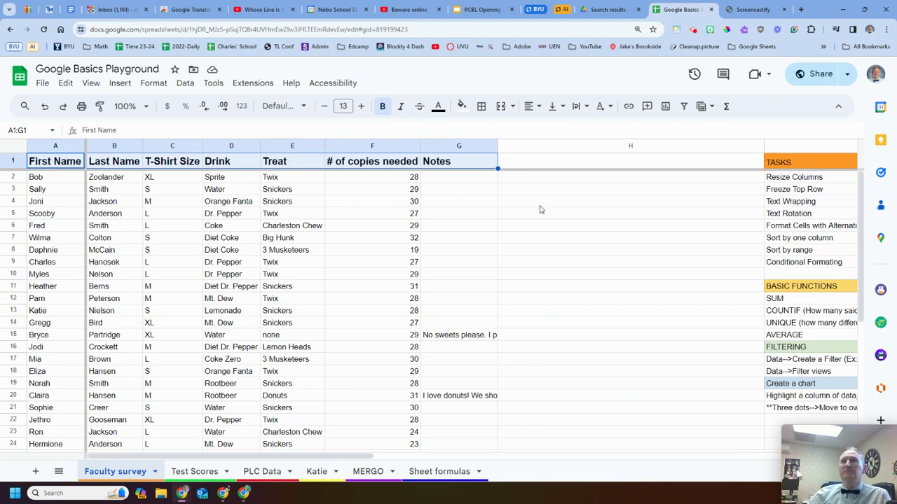
click(587, 263)
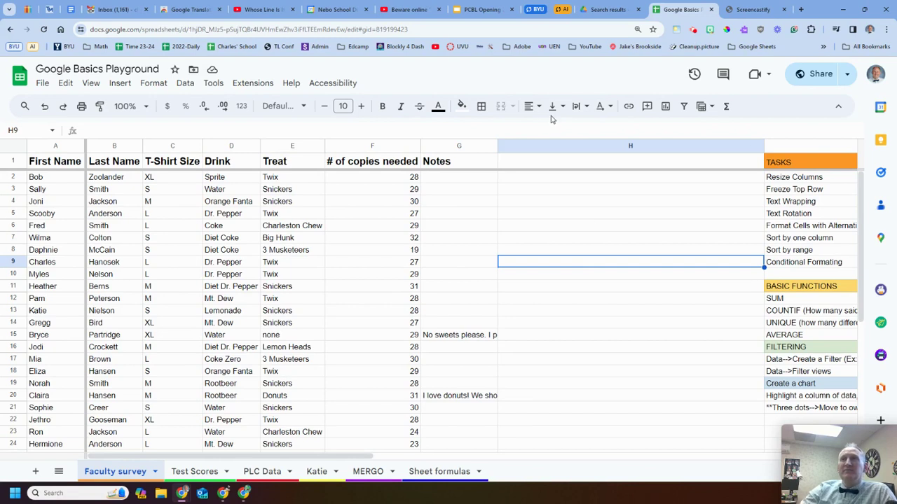
drag(76, 166, 458, 161)
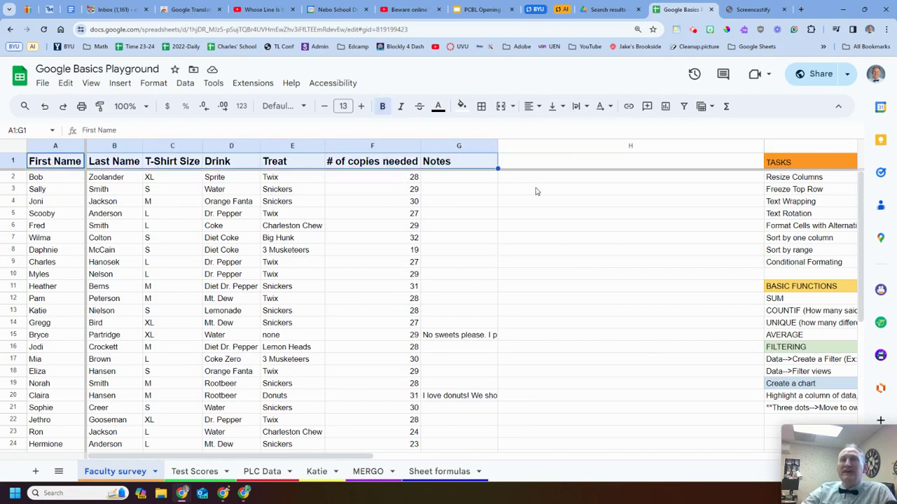
click(610, 110)
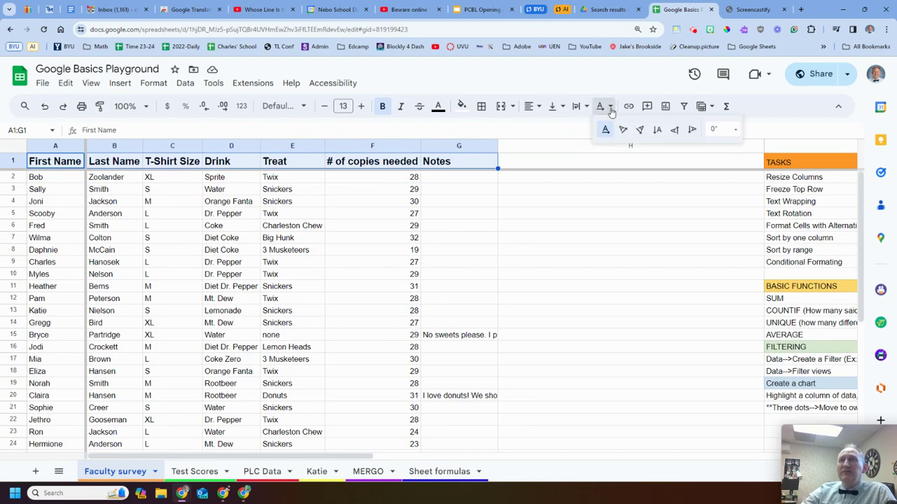
click(623, 132)
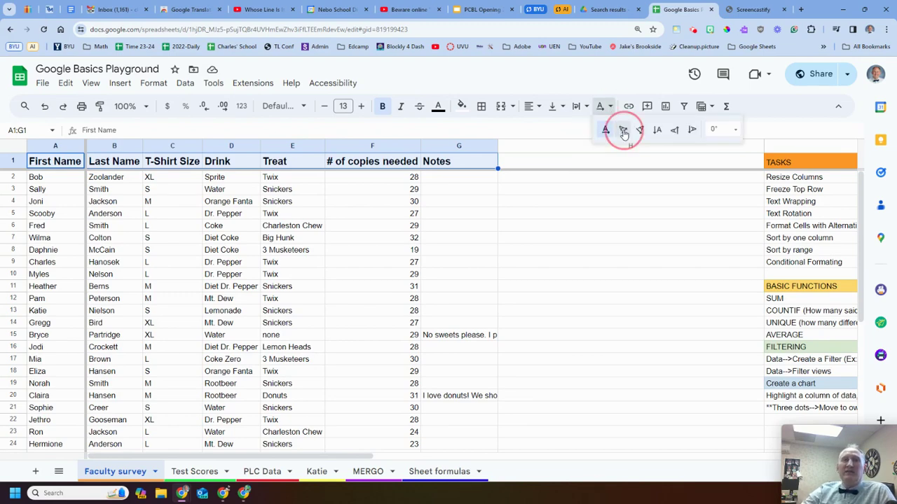
Step: Tilt the header text in A1:G1 down, and change its rotation to vertically stacked letters
click(607, 108)
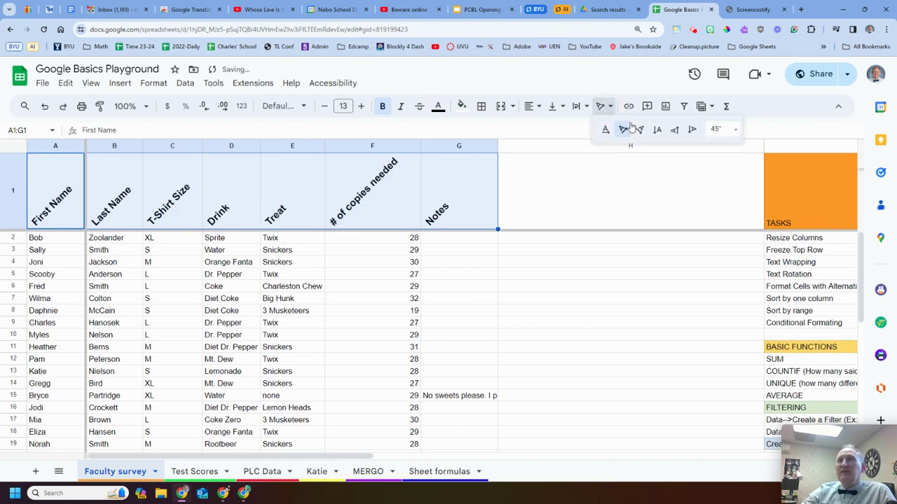
click(641, 129)
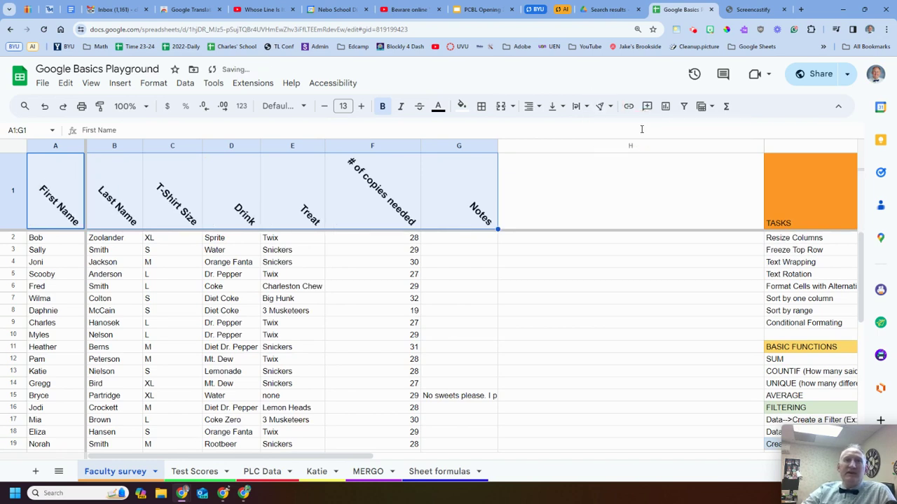
click(610, 108)
click(657, 131)
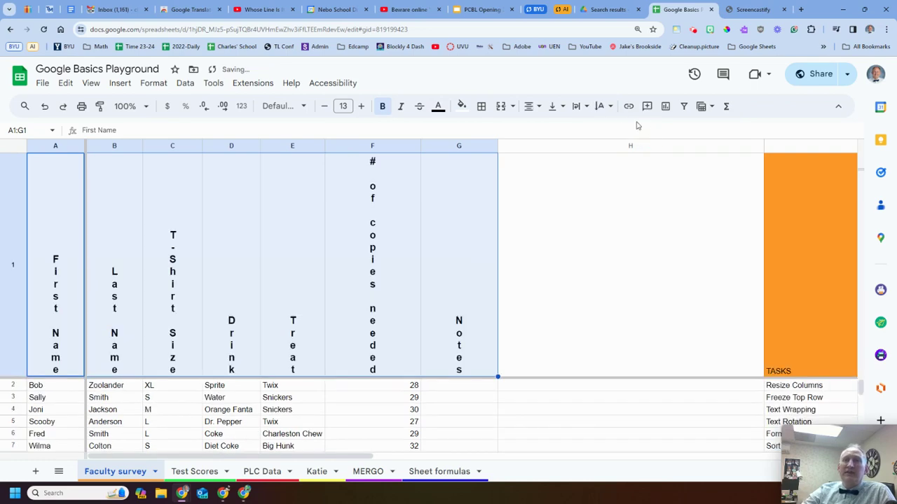
Step: Rotate the header text in A1:G1 up to 90°, and fit the # of copies needed and T-Shirt Size columns to their contents
click(604, 108)
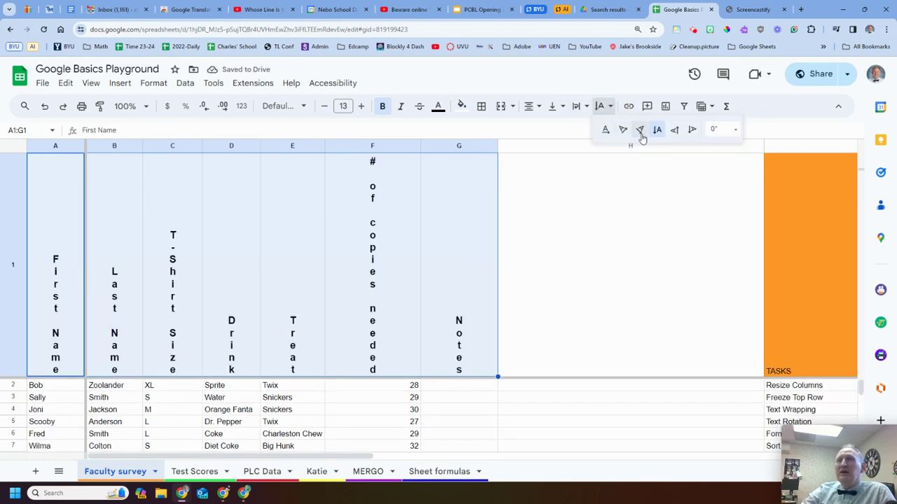
click(675, 130)
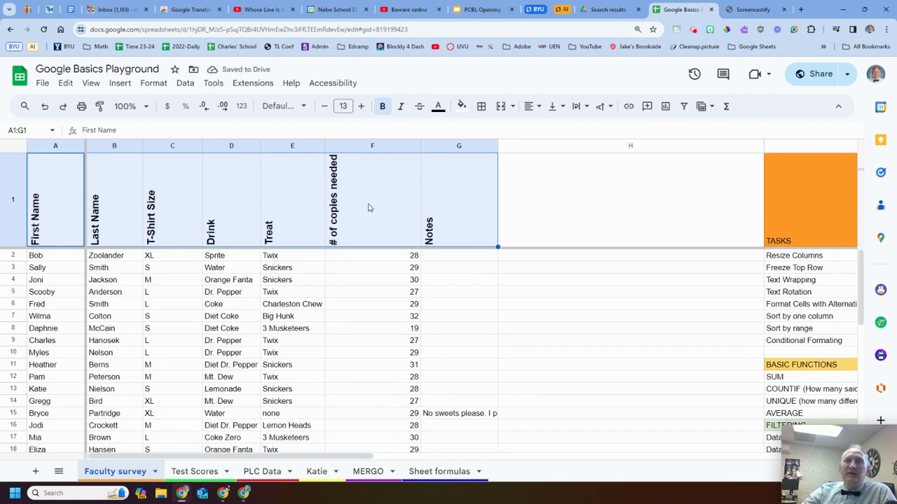
double_click(419, 146)
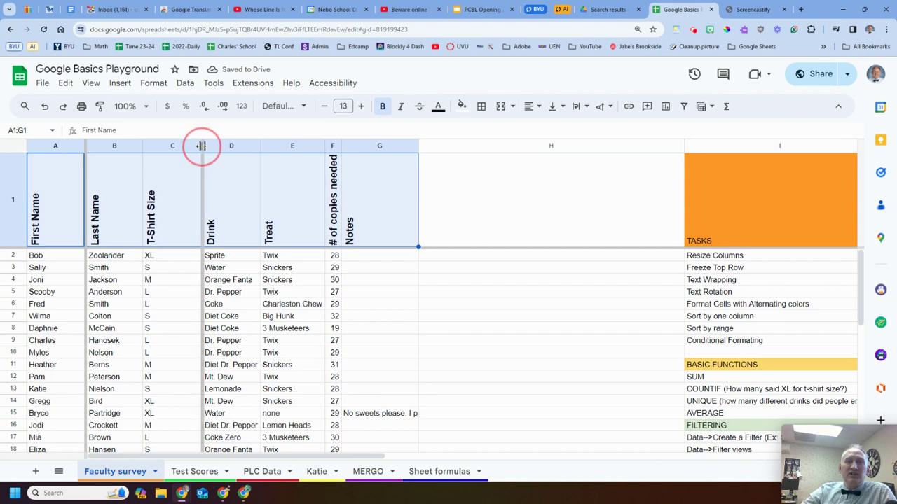
double_click(201, 145)
click(261, 355)
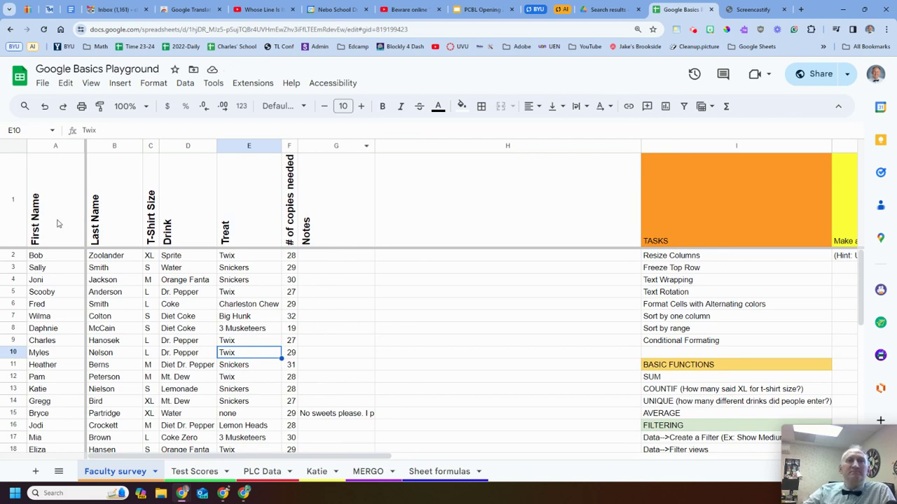
Step: Change the rotation of headers A1:G1 to a 45° upward tilt, and slightly widen the T-Shirt Size column
drag(60, 222, 320, 223)
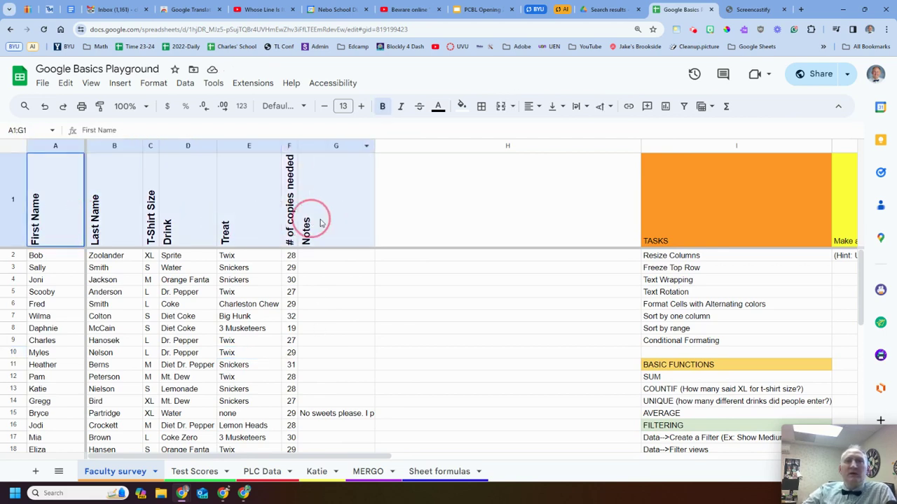
click(603, 107)
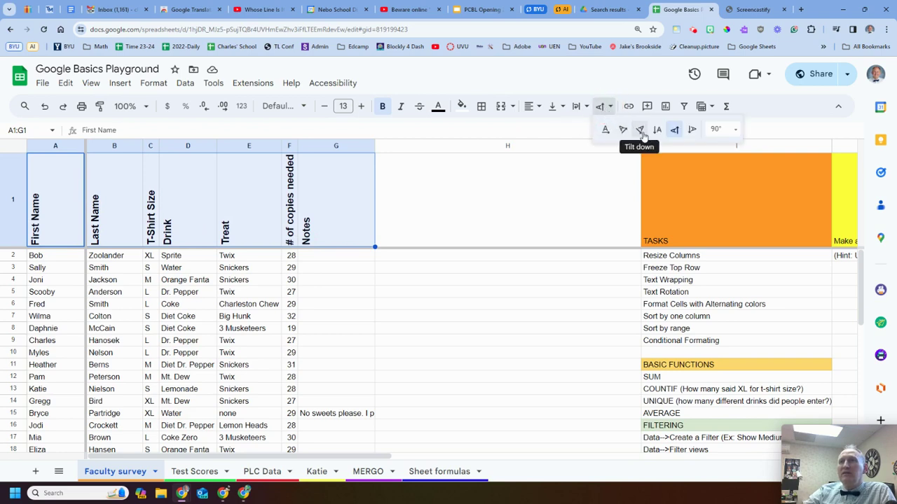
click(621, 131)
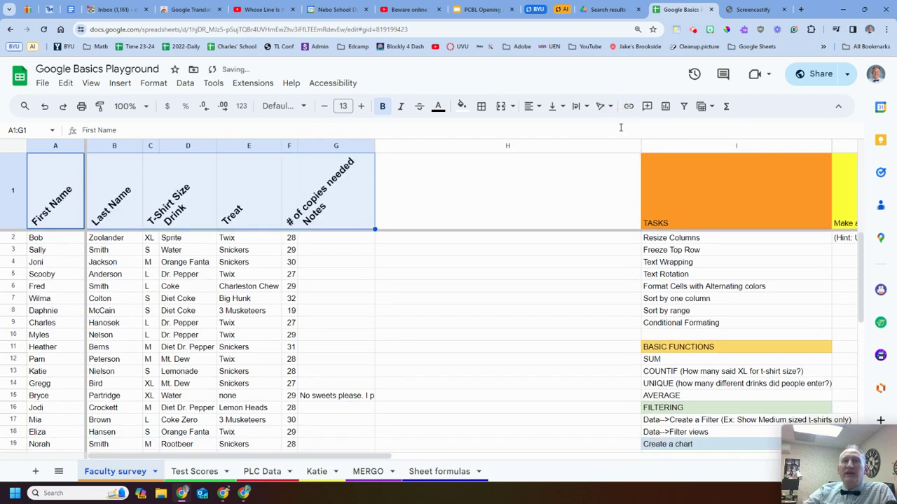
click(233, 336)
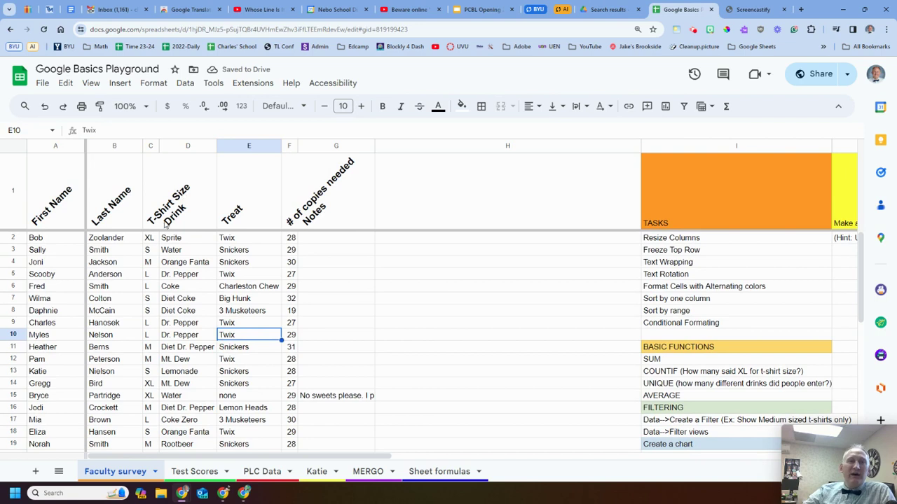
mouse_move(159, 146)
mouse_down()
mouse_move(192, 145)
mouse_move(160, 146)
mouse_up()
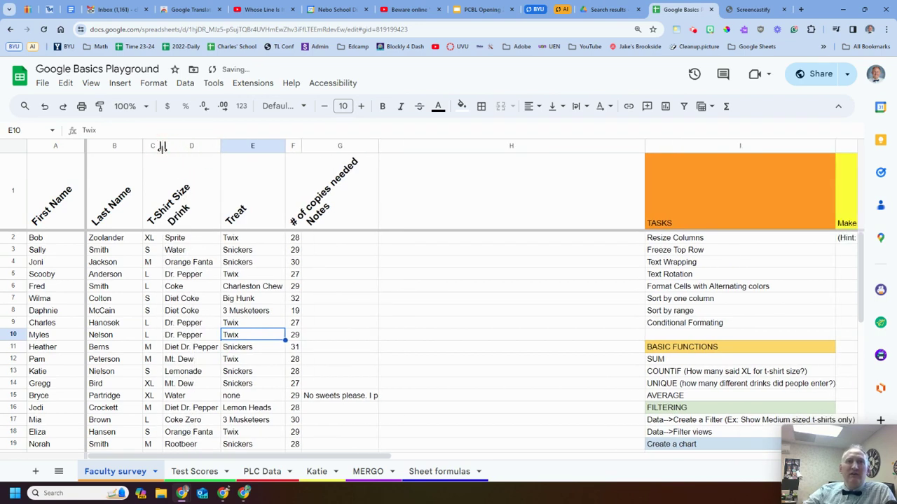
Step: Center the Drink header horizontally in cell D1
click(186, 217)
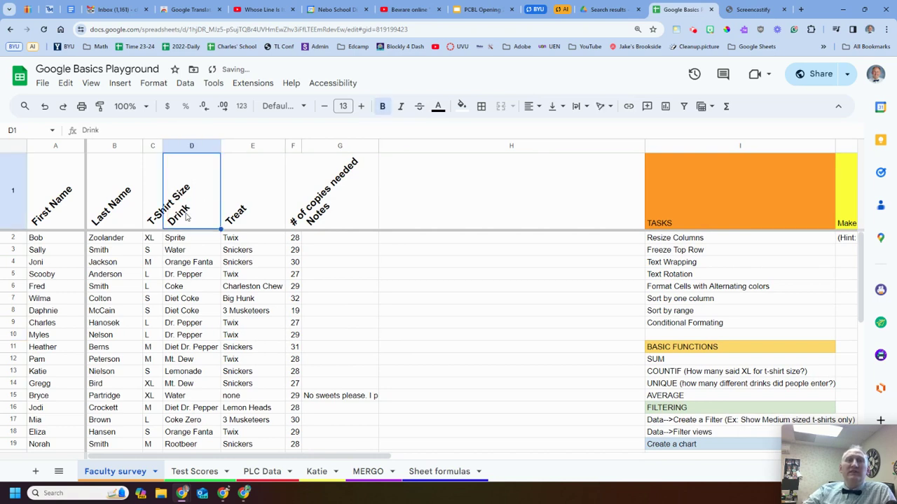
click(529, 106)
click(549, 128)
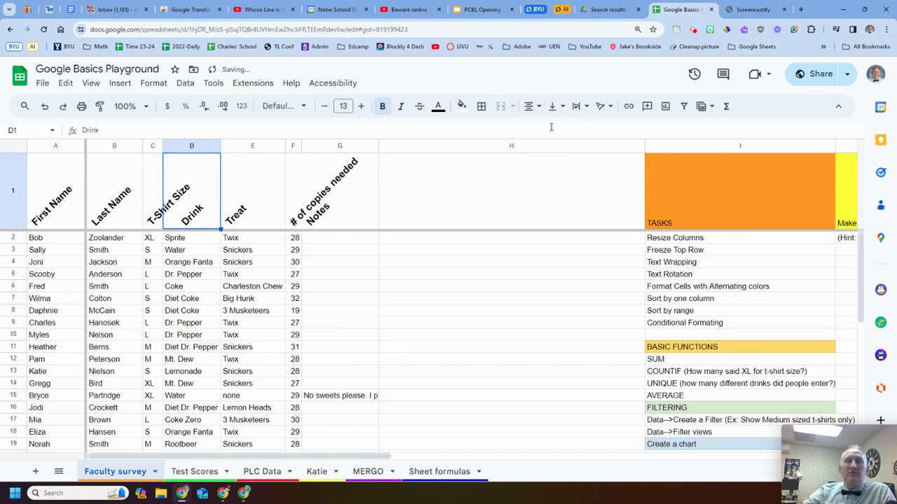
Step: Center the Treat header horizontally in cell E1
click(242, 223)
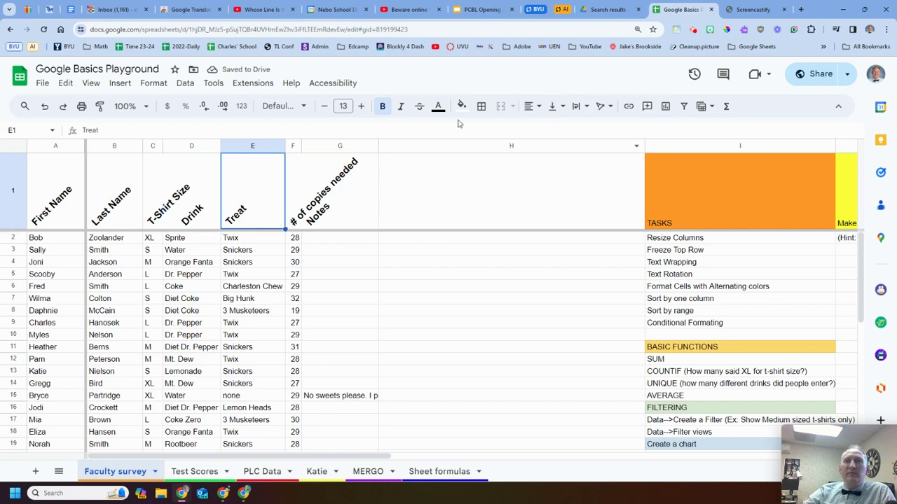
click(529, 108)
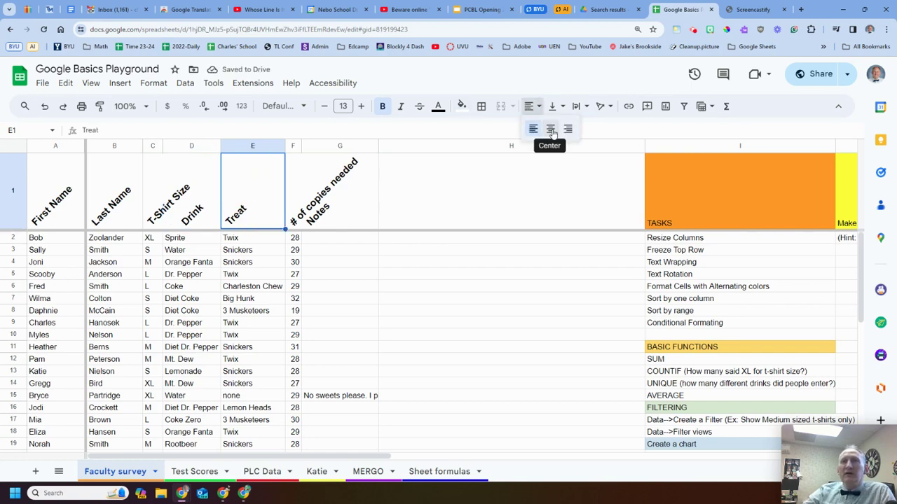
click(550, 128)
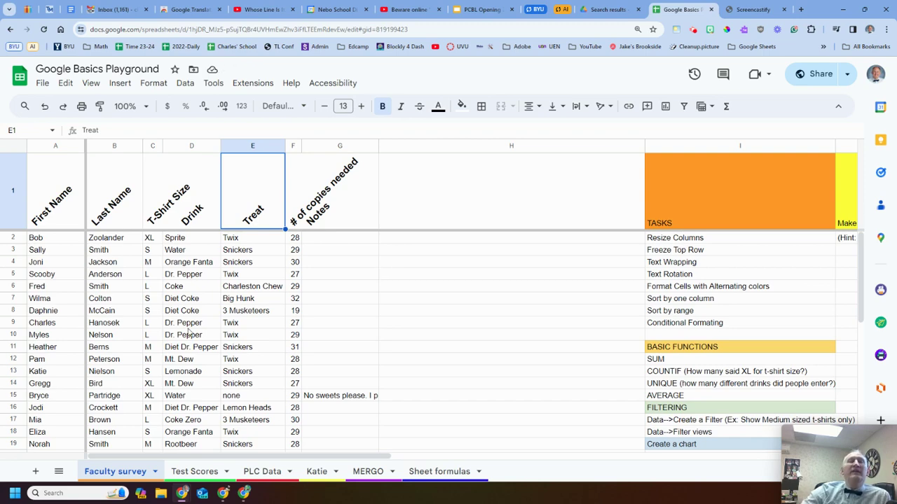
scroll(56, 296, down, 6)
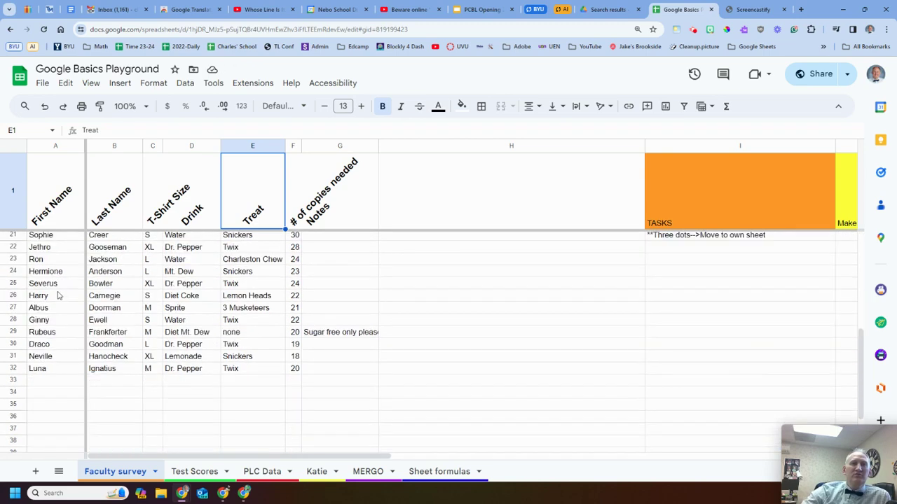
click(195, 288)
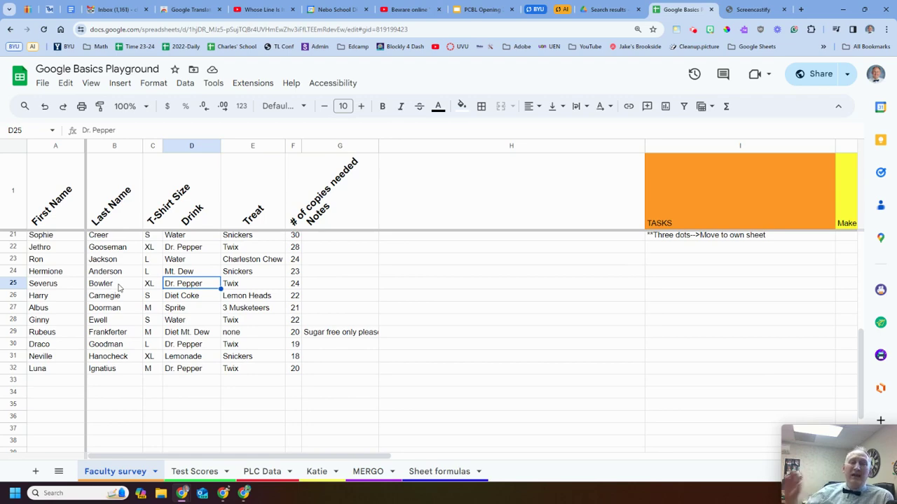
scroll(125, 294, up, 6)
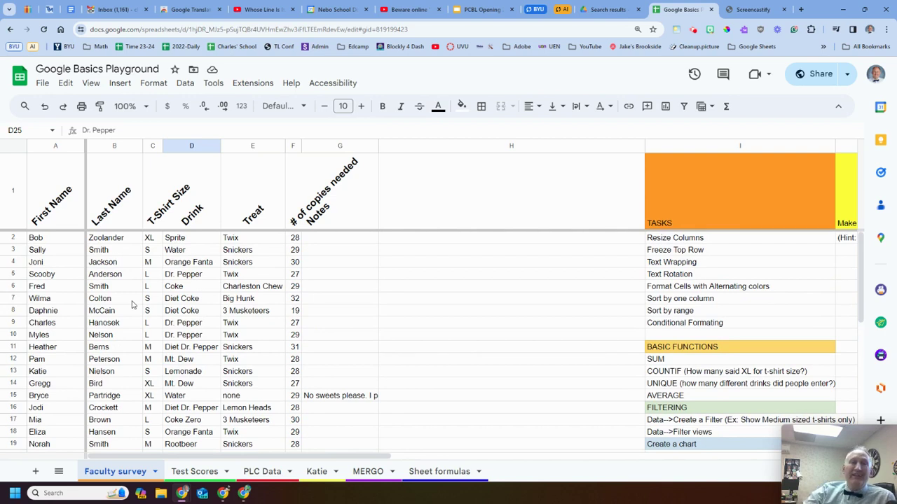
Step: Apply alternating colors with a header to the survey range A1:G39
drag(56, 208, 354, 449)
drag(351, 494, 349, 431)
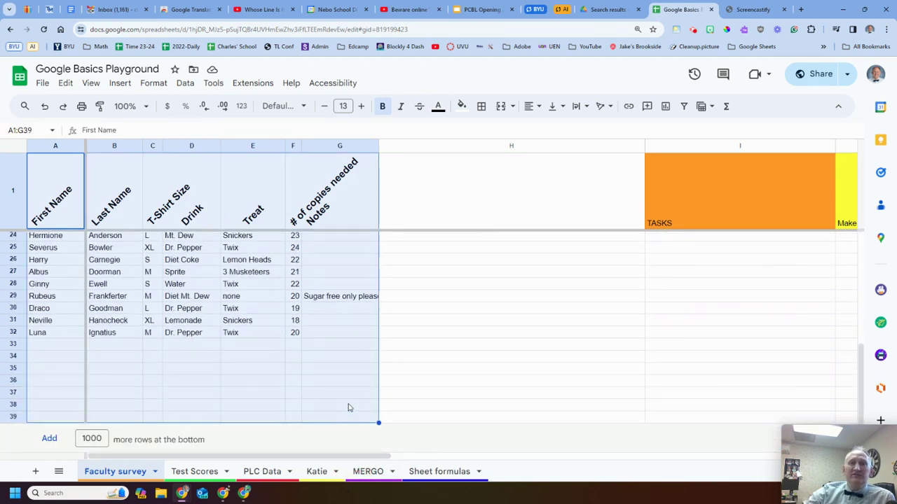
scroll(340, 428, up, 5)
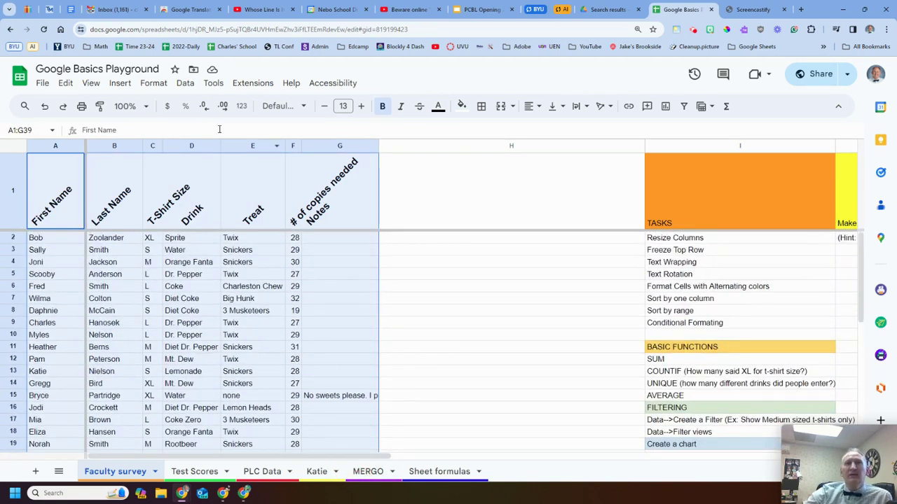
click(157, 84)
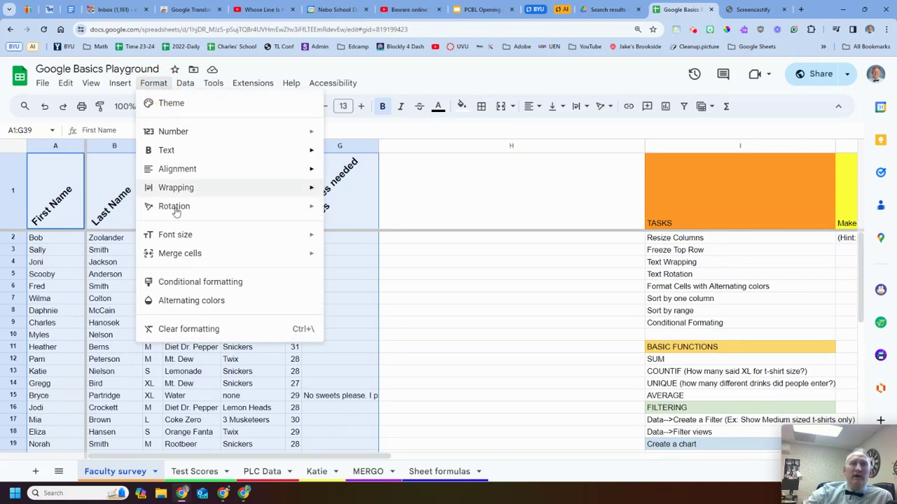
click(209, 305)
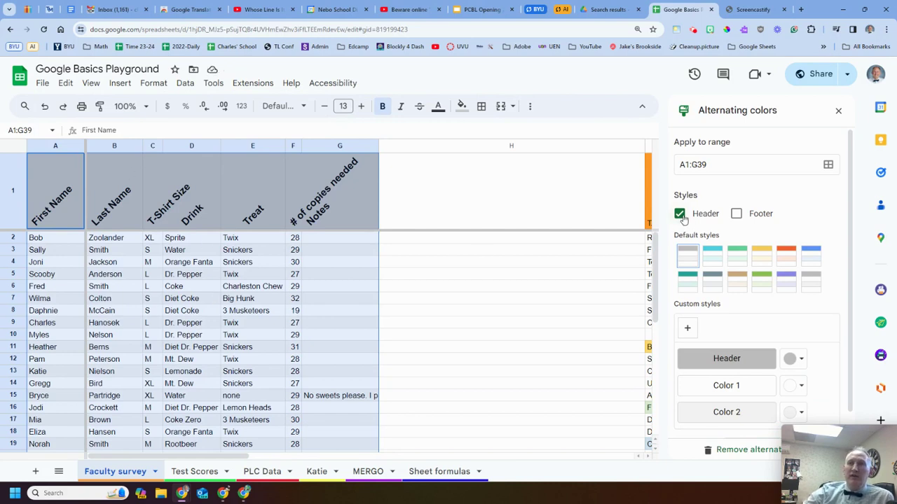
Step: Try the cyan default style on the alternating colors, and switch it to the yellow default style
click(714, 262)
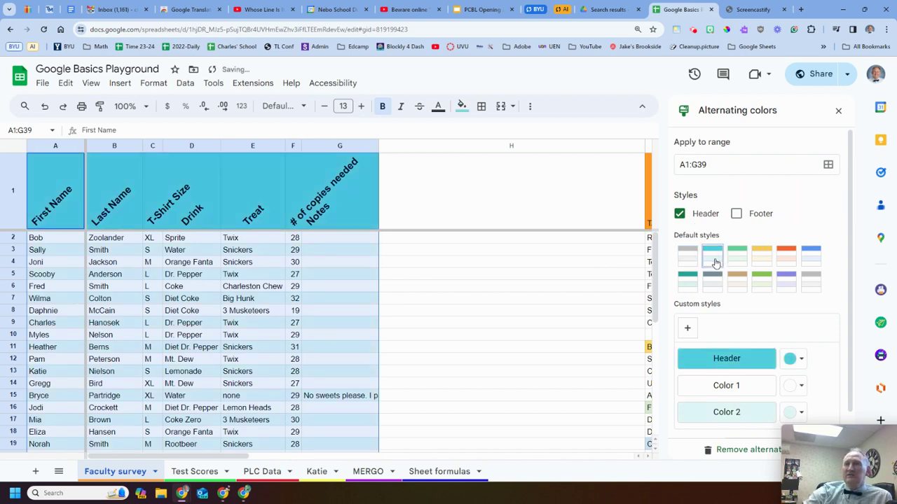
click(757, 260)
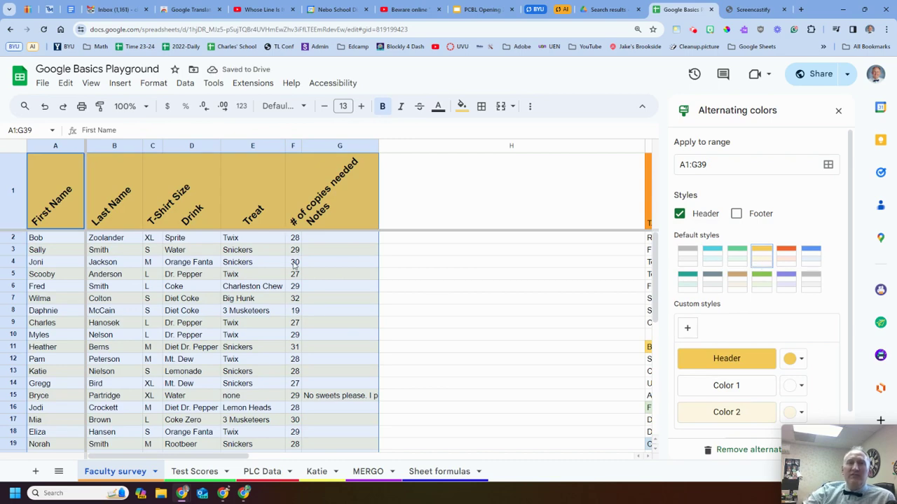
scroll(318, 334, down, 10)
scroll(319, 335, up, 10)
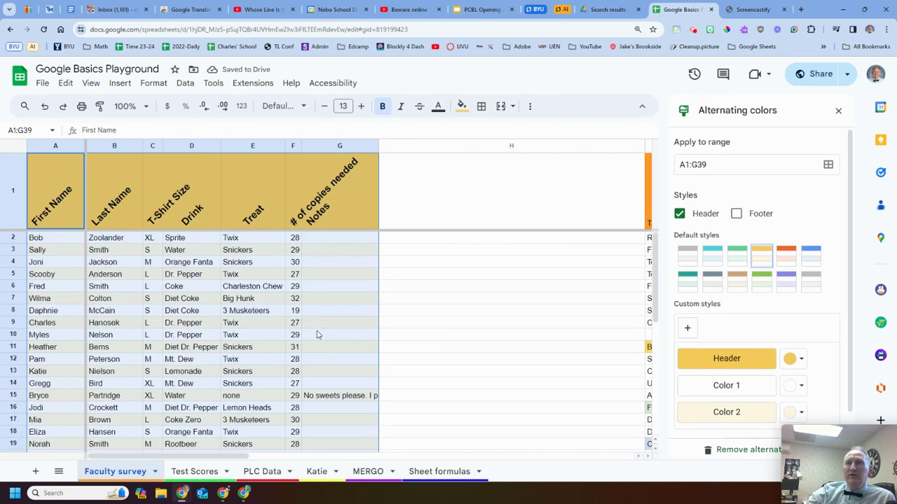
Step: Customize the alternating colors of A1:G39 with a blue header and a light blue Color 2, and close the settings
click(715, 166)
drag(715, 167, 679, 166)
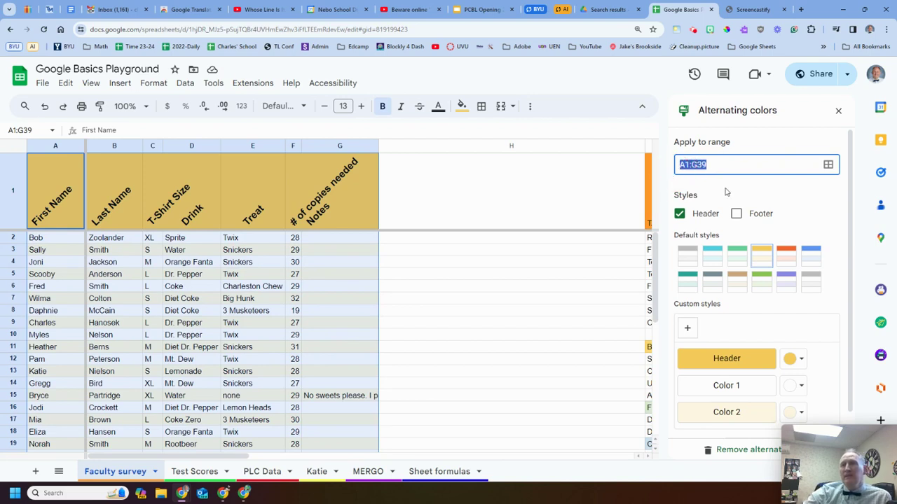
scroll(804, 319, down, 2)
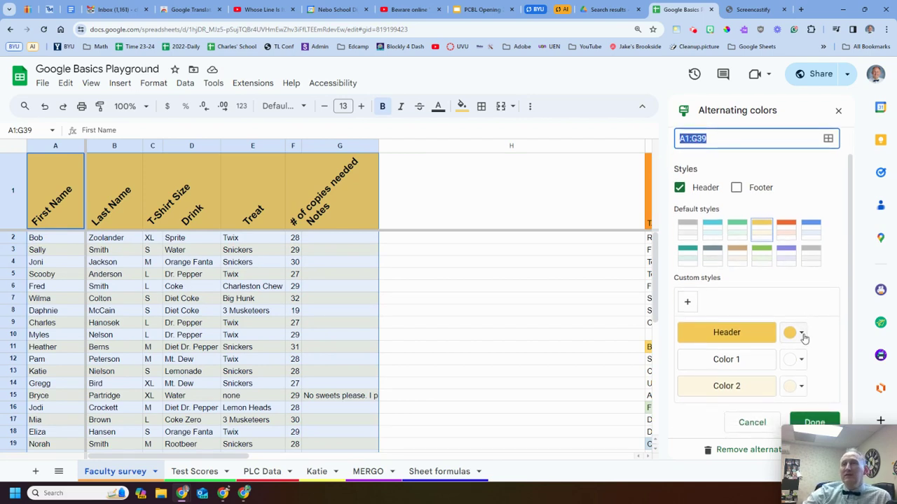
click(802, 335)
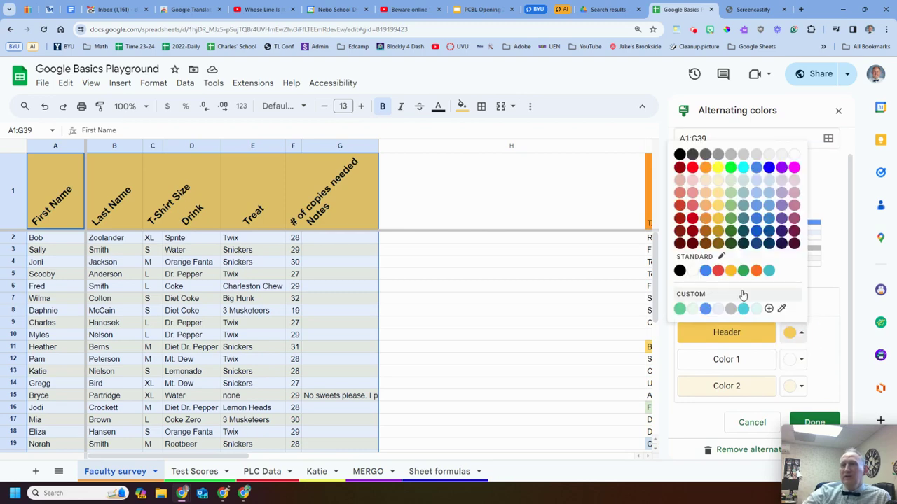
click(706, 273)
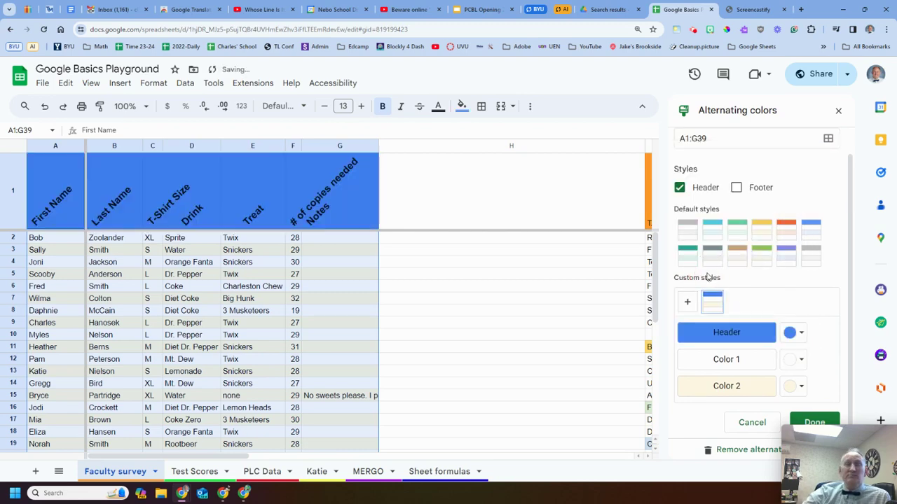
click(803, 391)
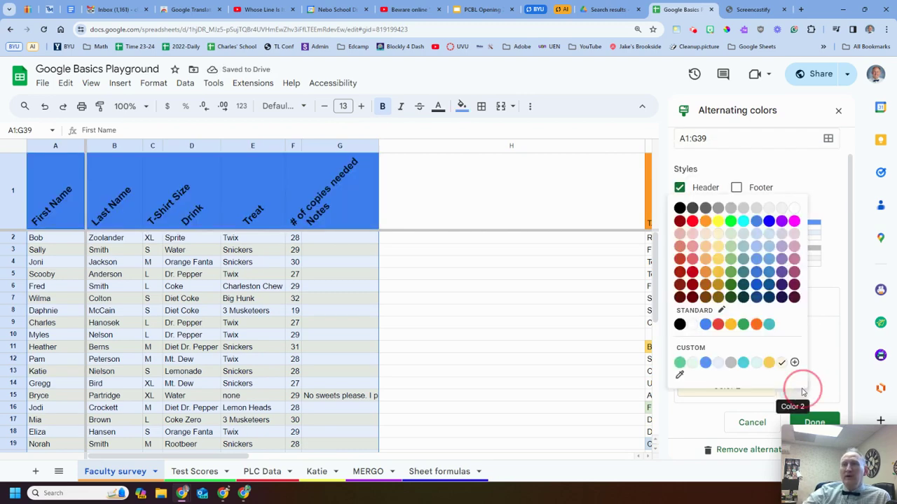
click(759, 239)
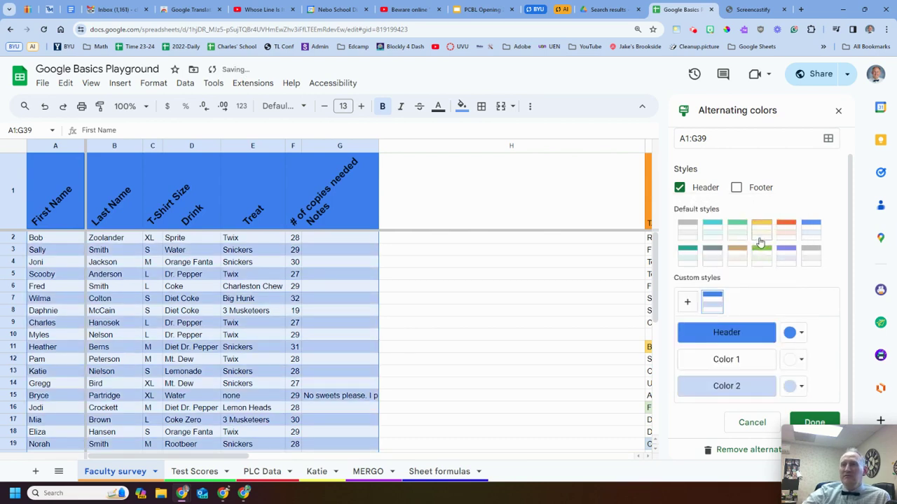
click(799, 360)
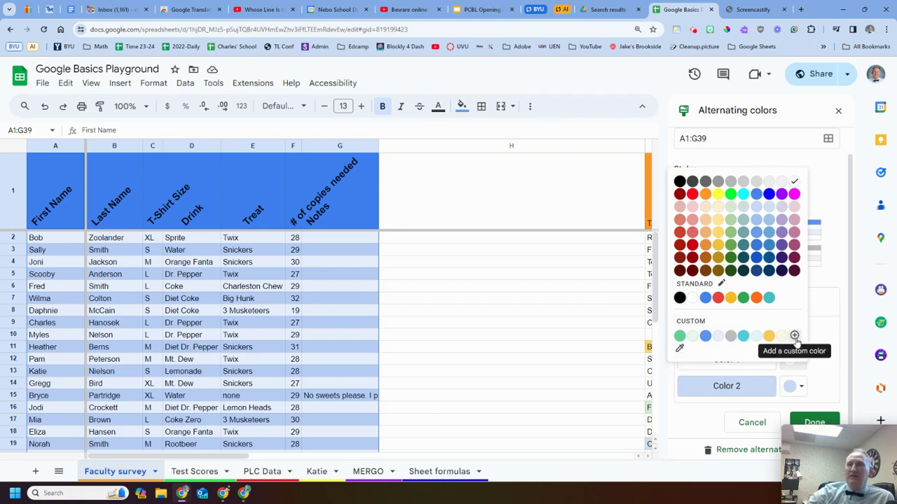
click(569, 285)
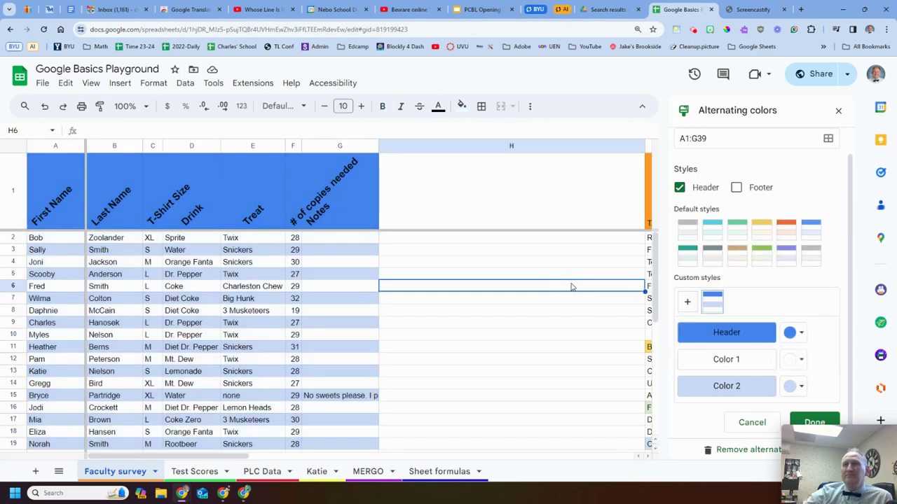
click(840, 113)
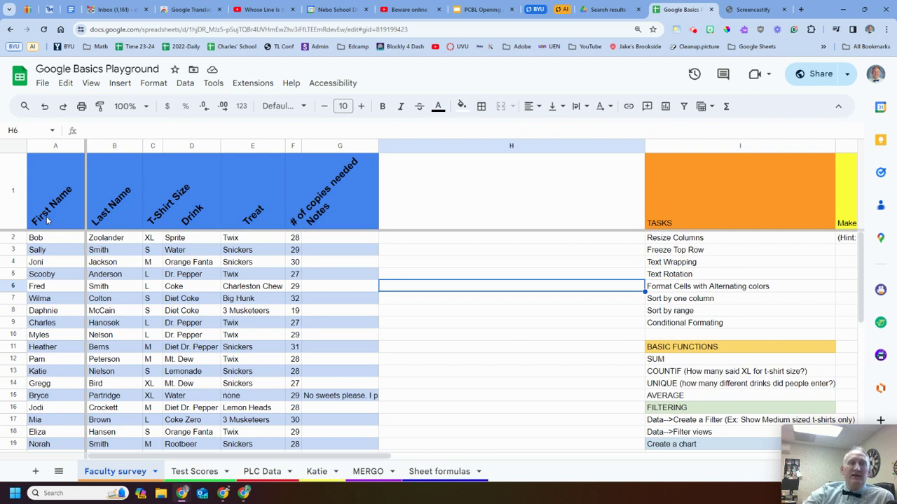
Step: Sort the whole sheet A to Z by the Last Name column and check the order of the rows
drag(50, 220, 337, 258)
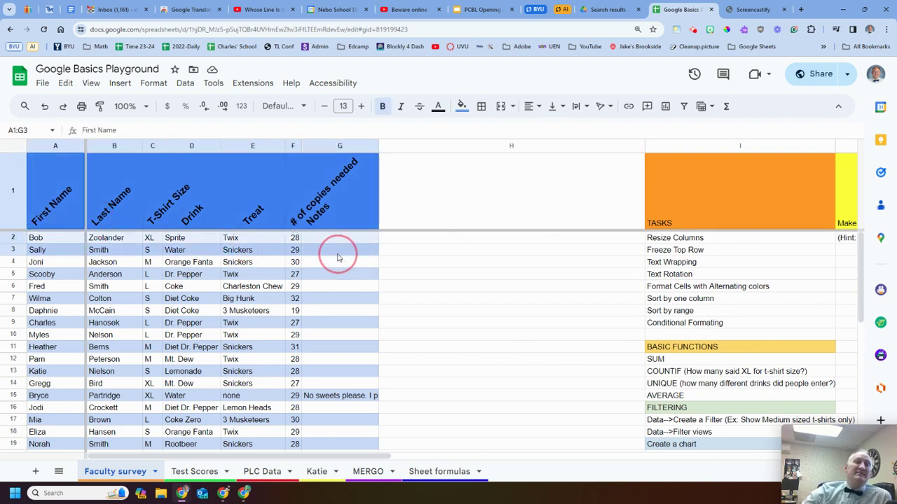
click(56, 240)
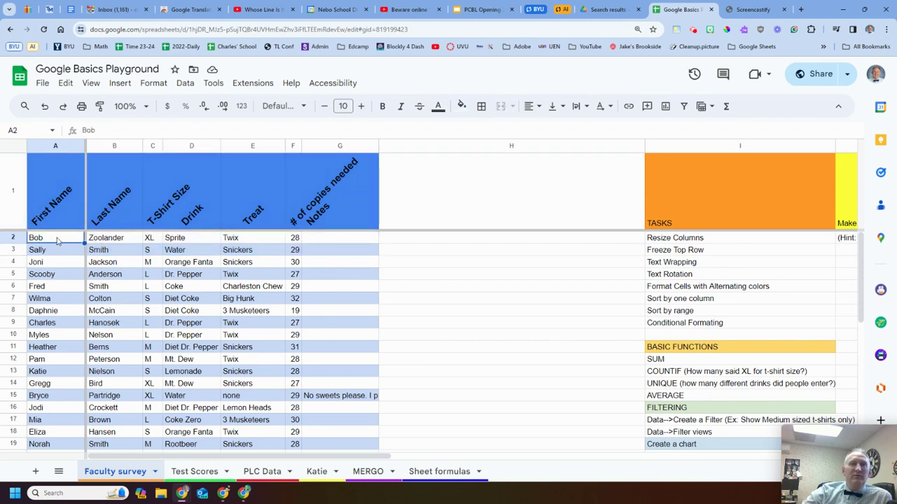
click(111, 222)
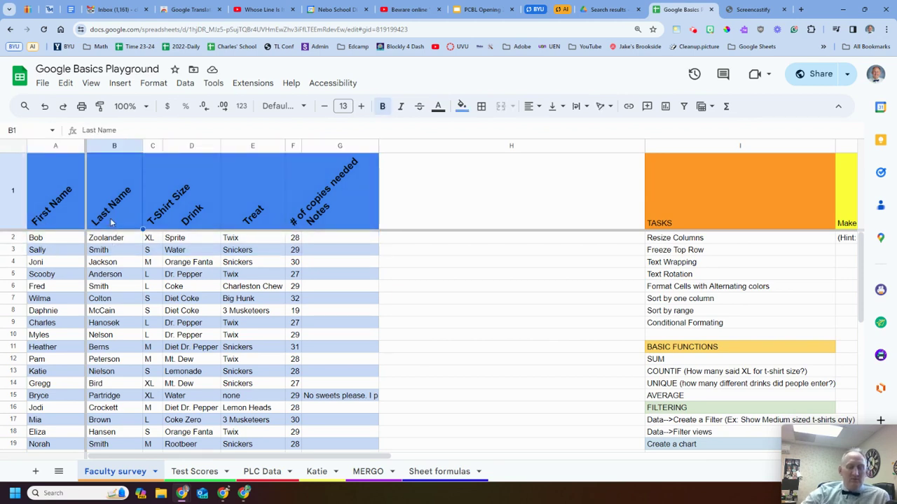
right_click(115, 147)
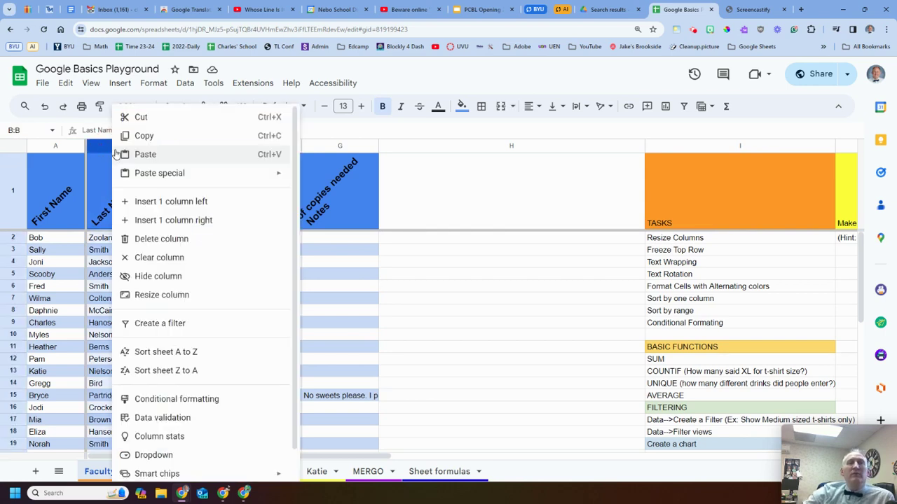
click(187, 353)
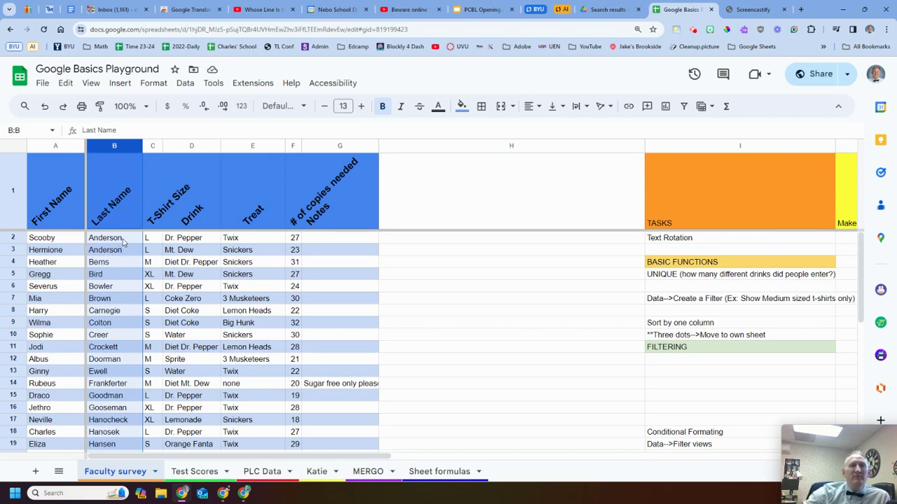
scroll(128, 303, down, 5)
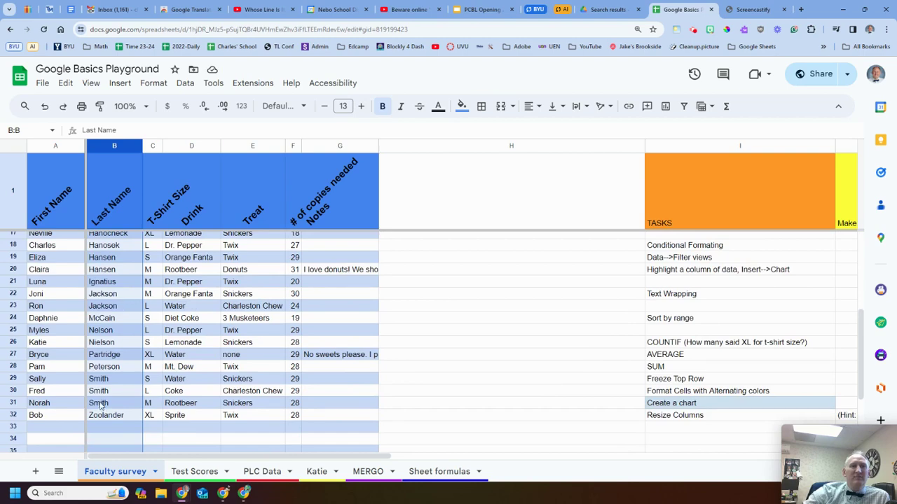
scroll(119, 421, up, 5)
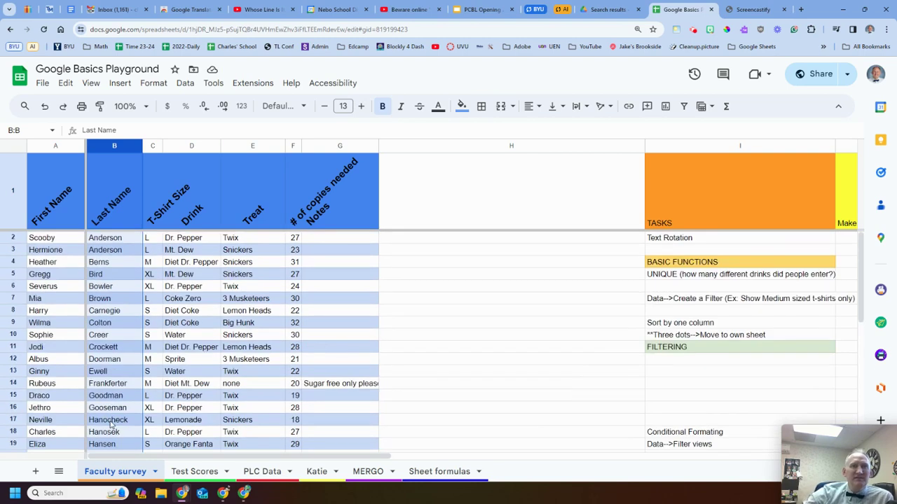
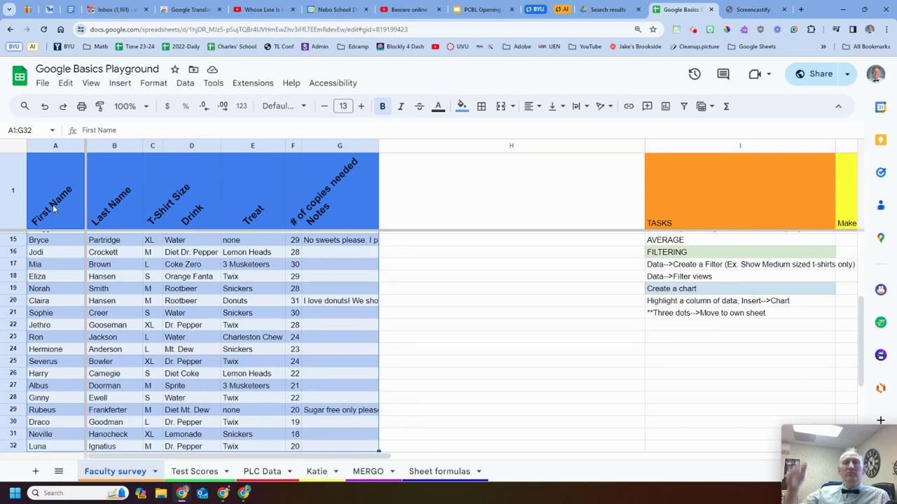
Step: Set up an advanced sort of range A1:G32 with a header row, sorting by Last Name from A to Z
scroll(62, 254, down, 3)
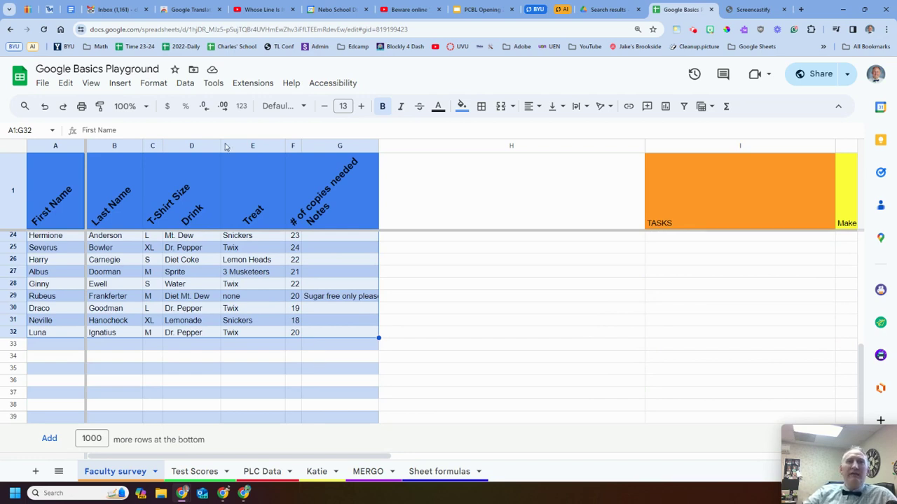
click(186, 84)
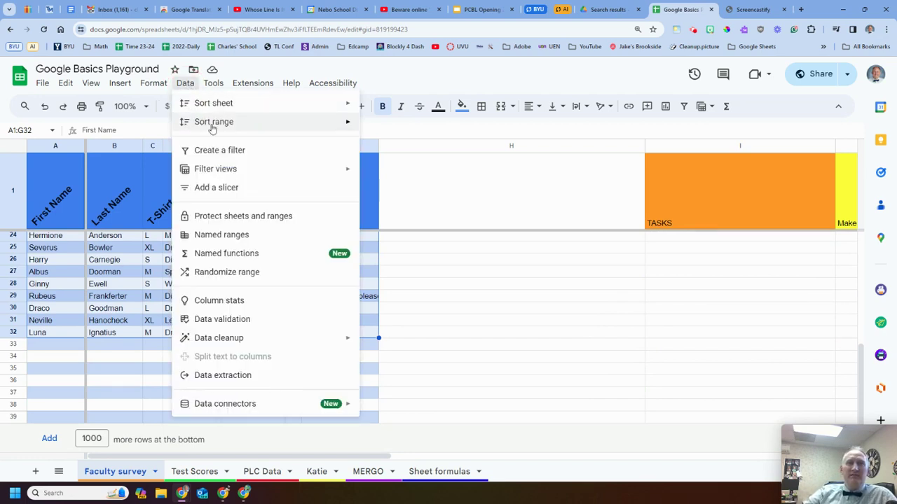
mouse_move(211, 125)
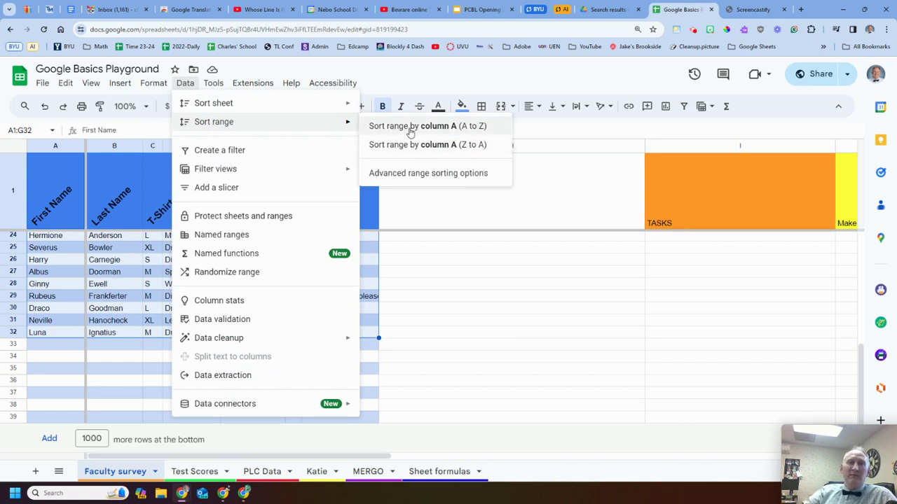
click(419, 179)
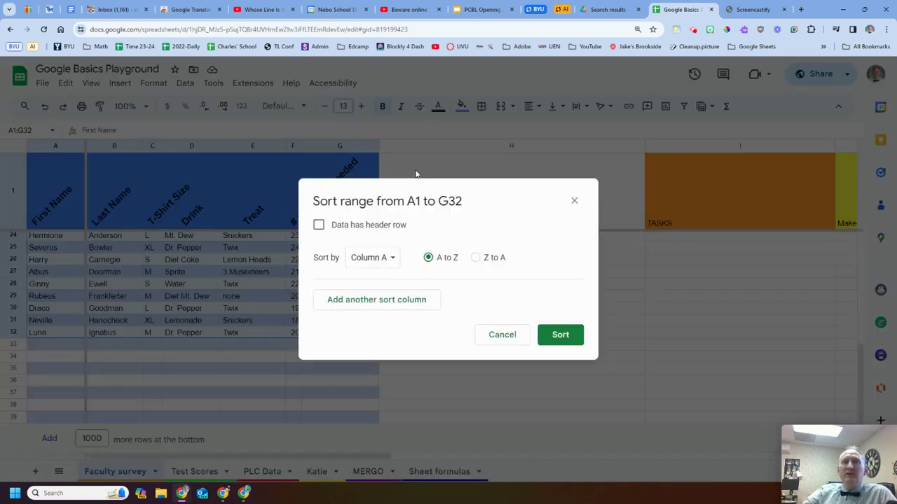
click(320, 225)
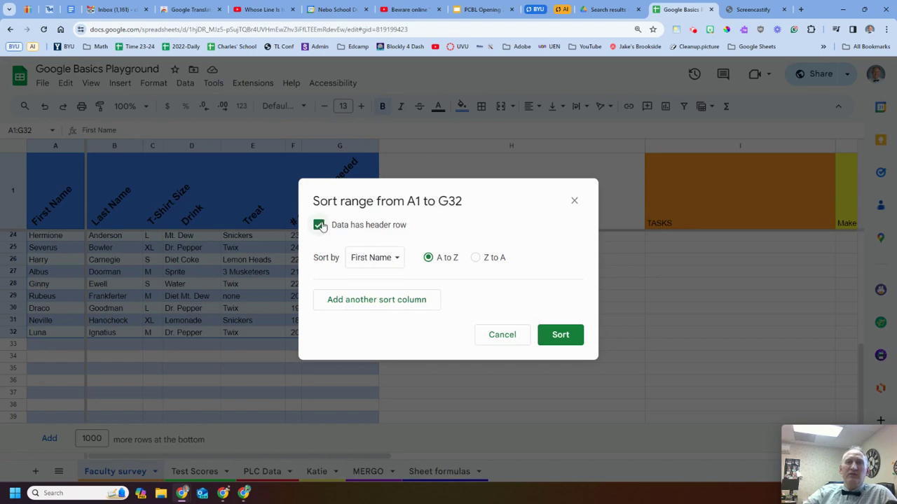
click(397, 259)
click(397, 277)
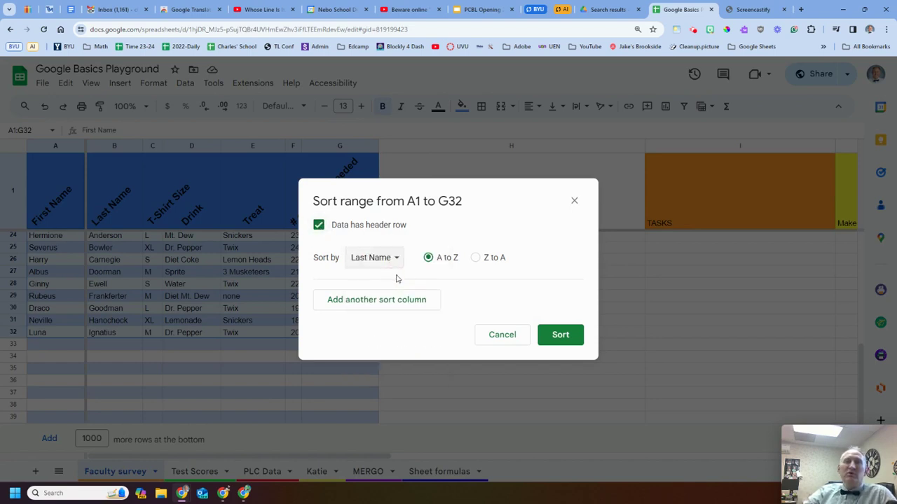
Step: Add First Name, A to Z, as the second sort column, sort the range, and undo that sort
click(367, 302)
click(390, 304)
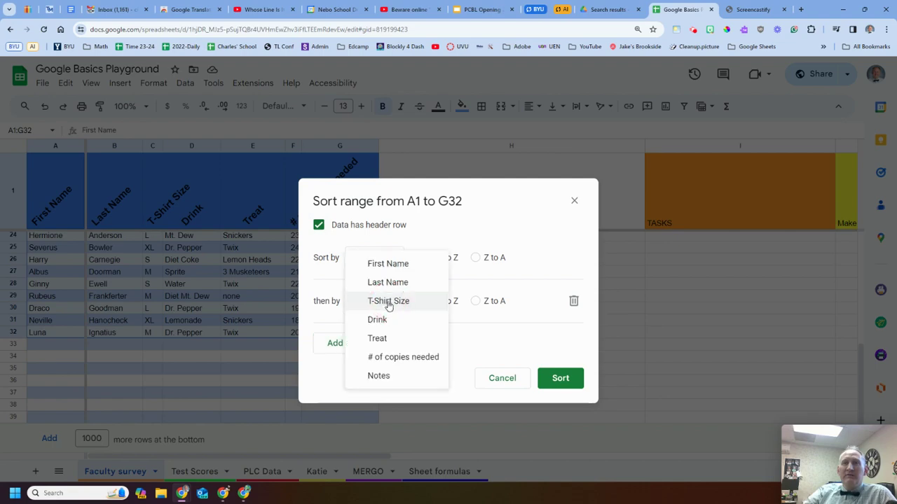
click(389, 265)
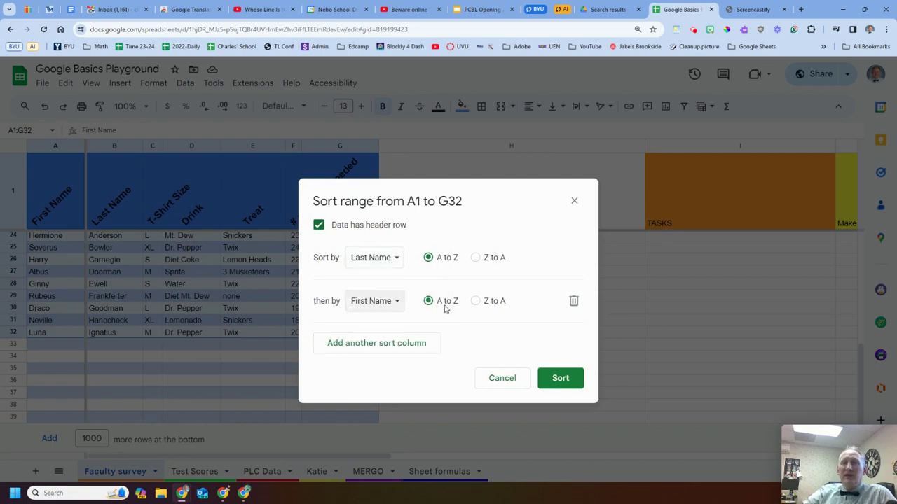
click(560, 379)
scroll(140, 297, up, 7)
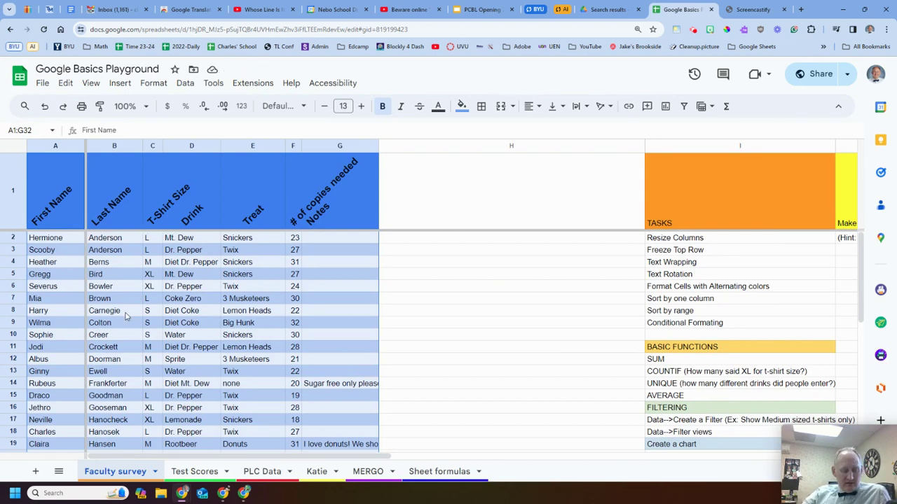
key(ctrl+z)
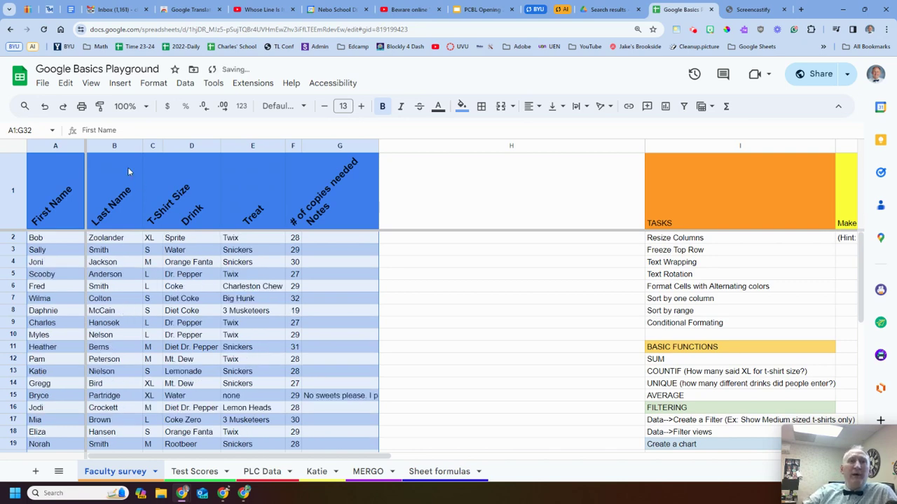
Step: Try sorting the whole sheet A to Z by the Last Name column, and undo it
right_click(115, 148)
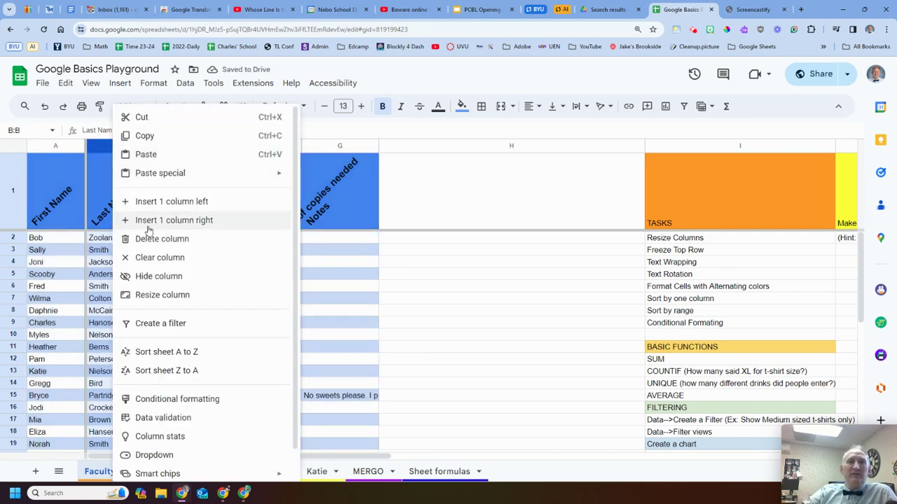
click(200, 352)
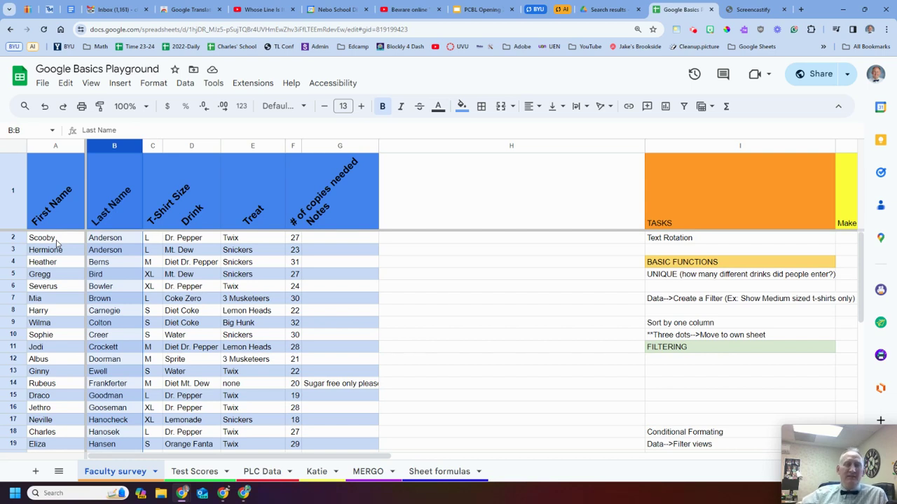
key(ctrl+z)
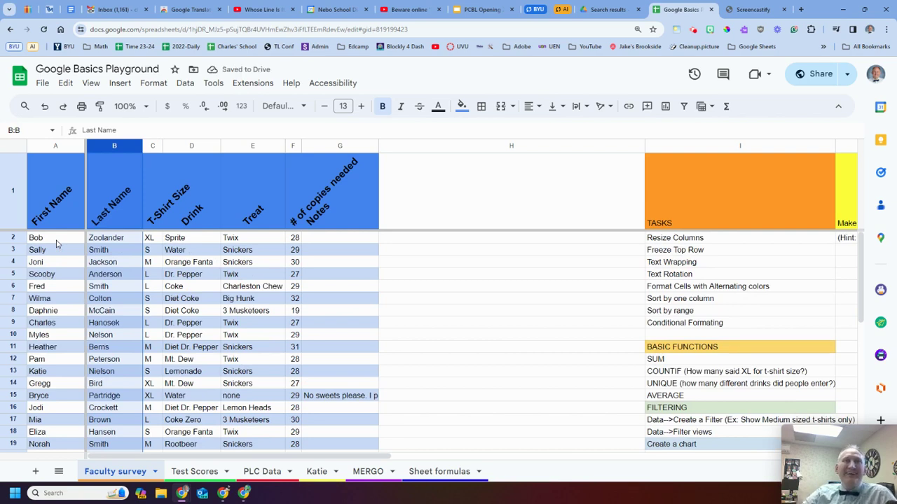
Step: Select the survey range A1:G32 and configure its advanced sort with a header row, by Last Name from A to Z
drag(50, 194, 346, 221)
key(ctrl+shift+Down)
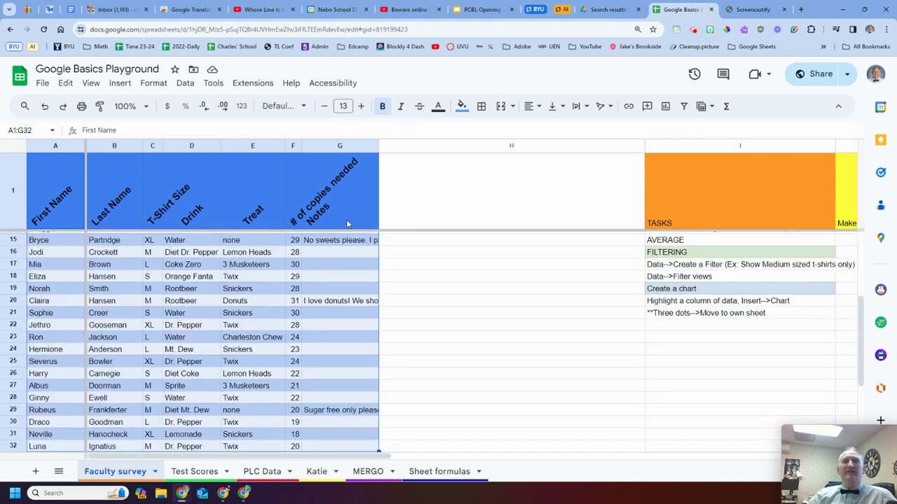
click(181, 85)
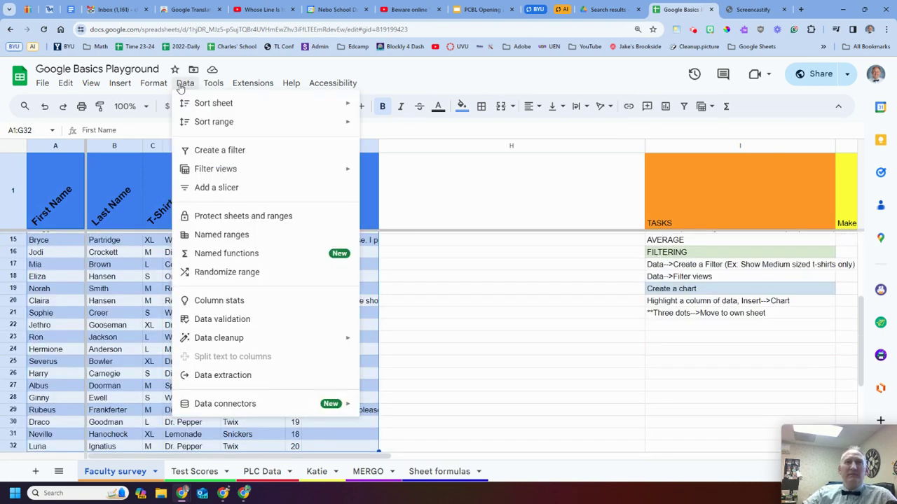
mouse_move(218, 124)
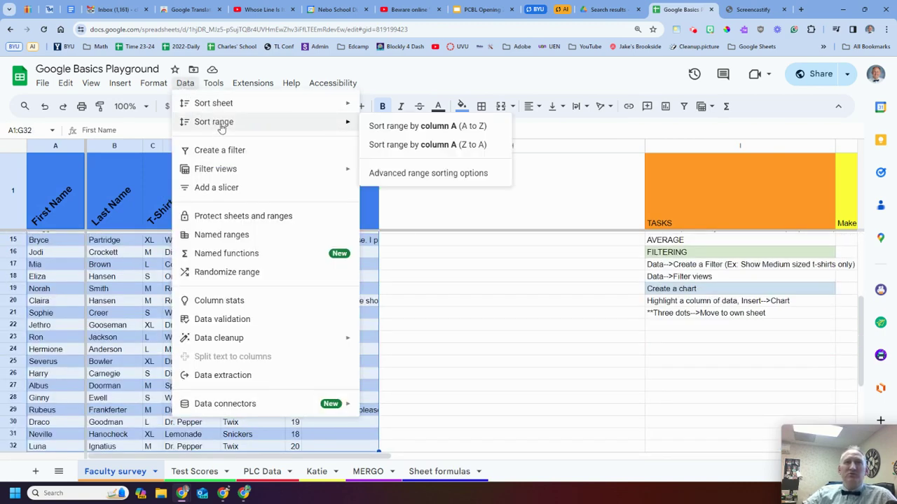
click(390, 179)
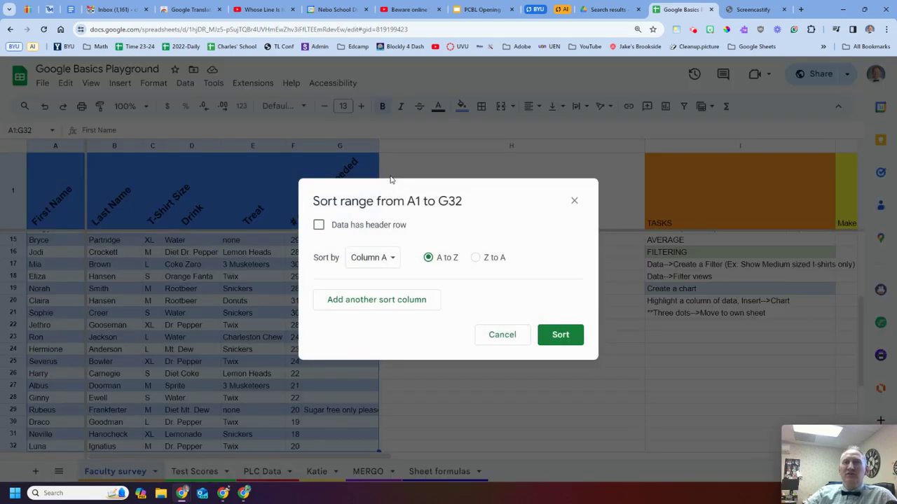
click(366, 226)
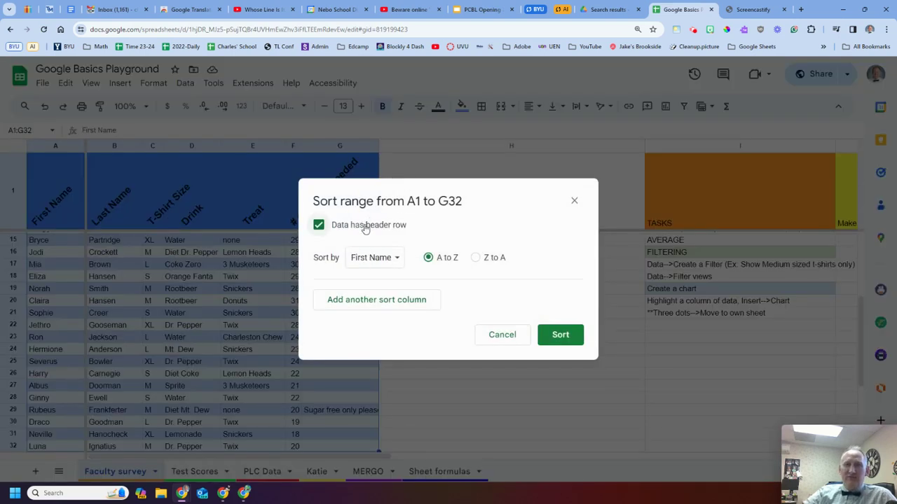
click(389, 257)
click(393, 277)
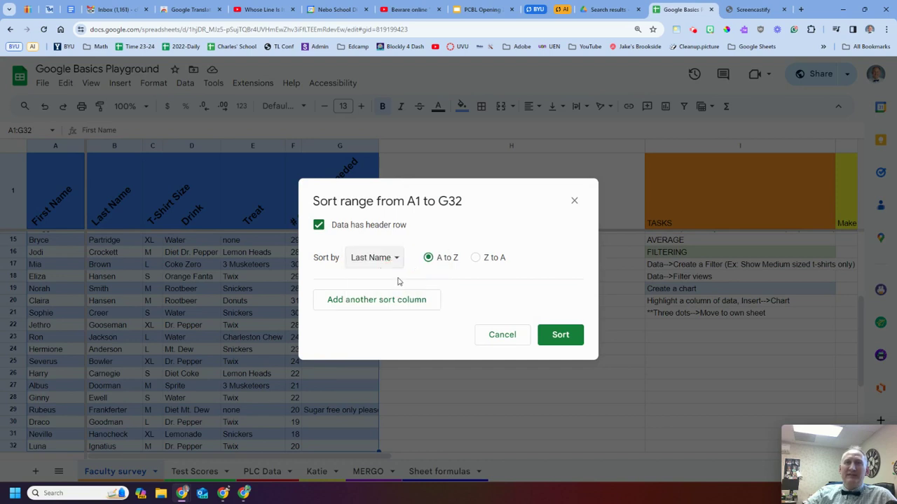
Step: Add First Name, A to Z, as the only secondary sort column, and sort the range
click(418, 303)
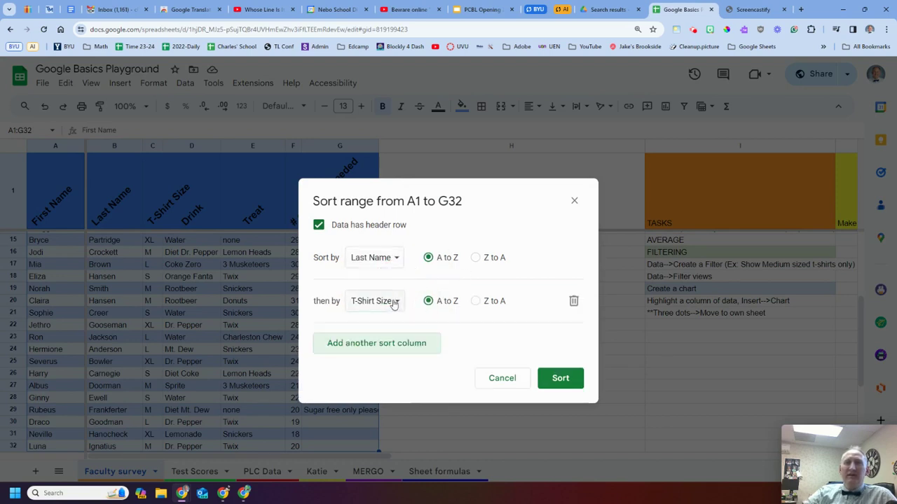
click(394, 302)
click(395, 263)
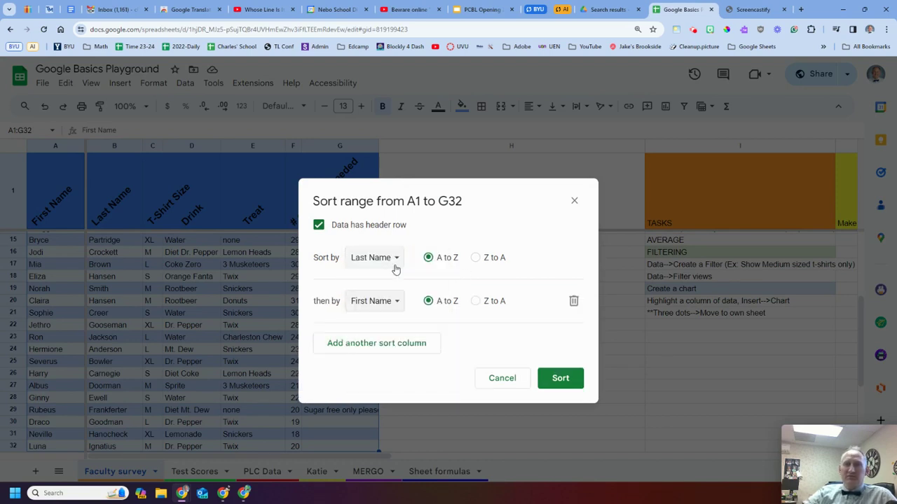
click(401, 343)
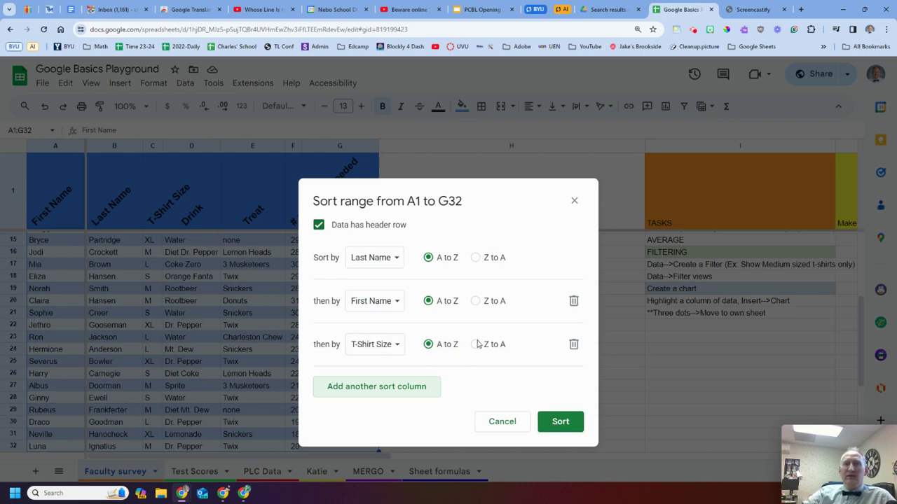
click(573, 345)
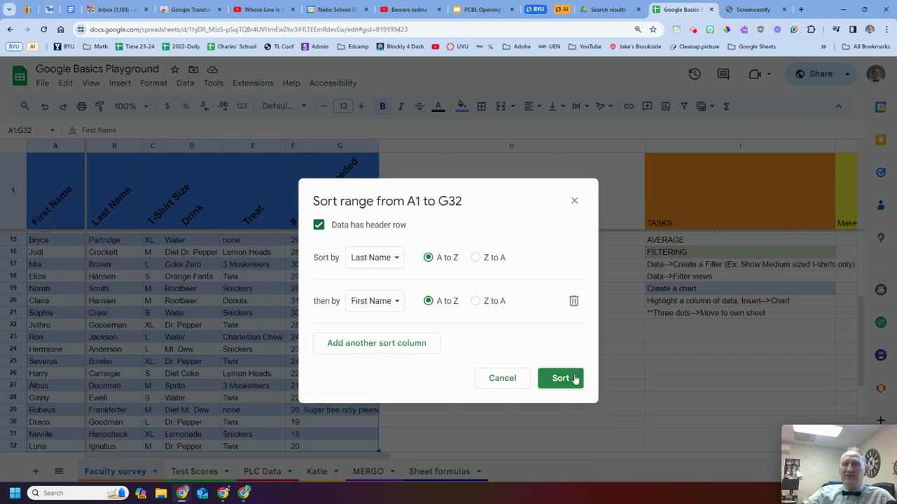
click(560, 378)
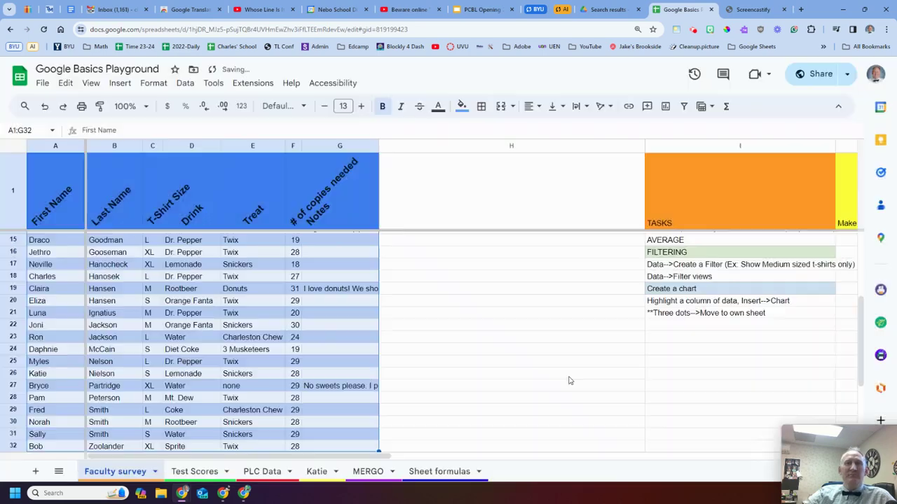
scroll(112, 309, up, 5)
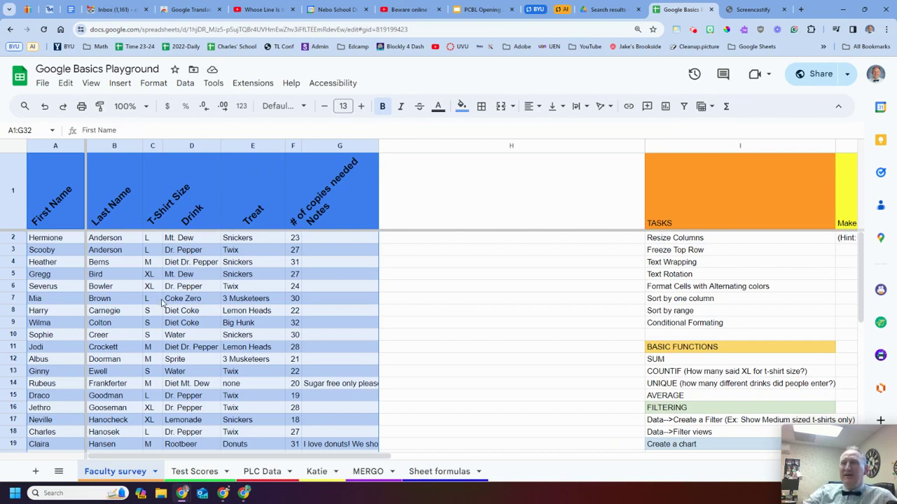
Step: Select the T-Shirt Size cells C2:C39 below the header and start a conditional formatting rule for them
click(149, 253)
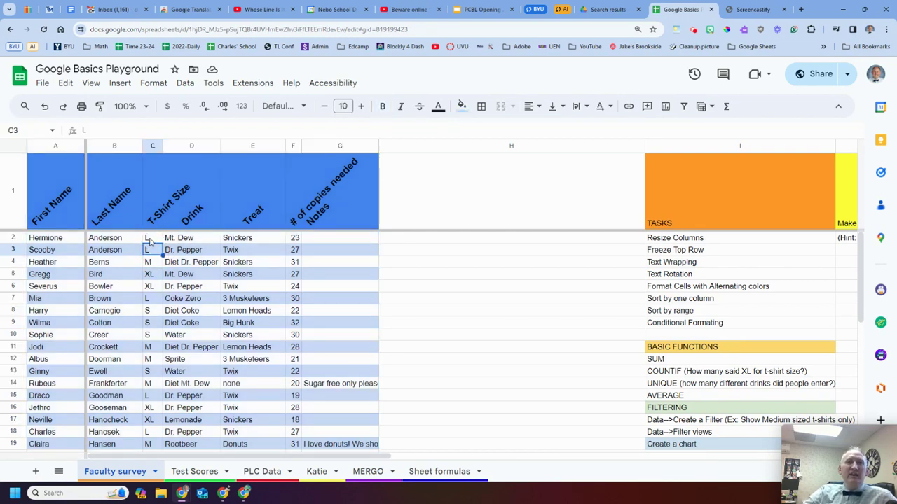
click(150, 240)
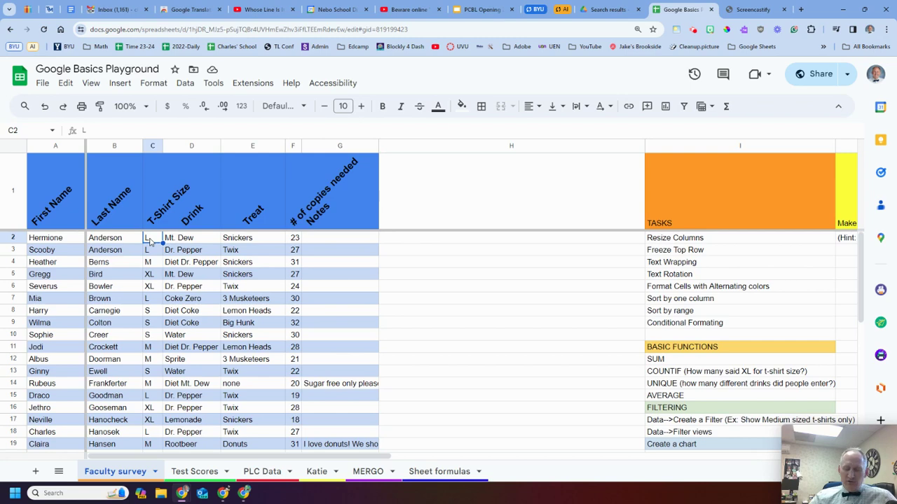
key(ctrl+shift+Down)
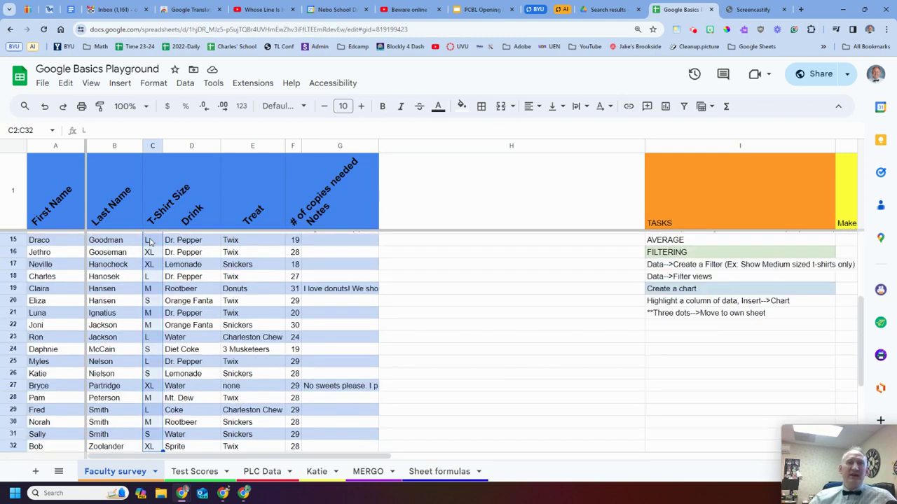
scroll(236, 310, down, 2)
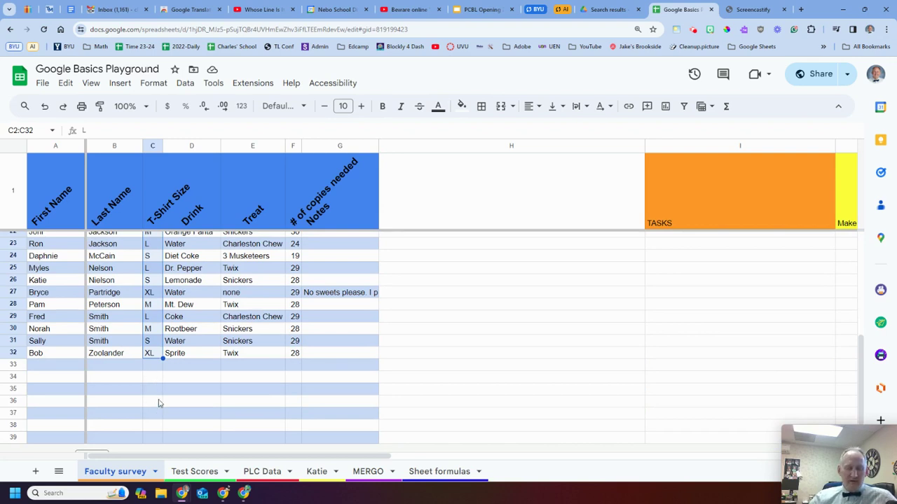
key(ctrl+shift+Down)
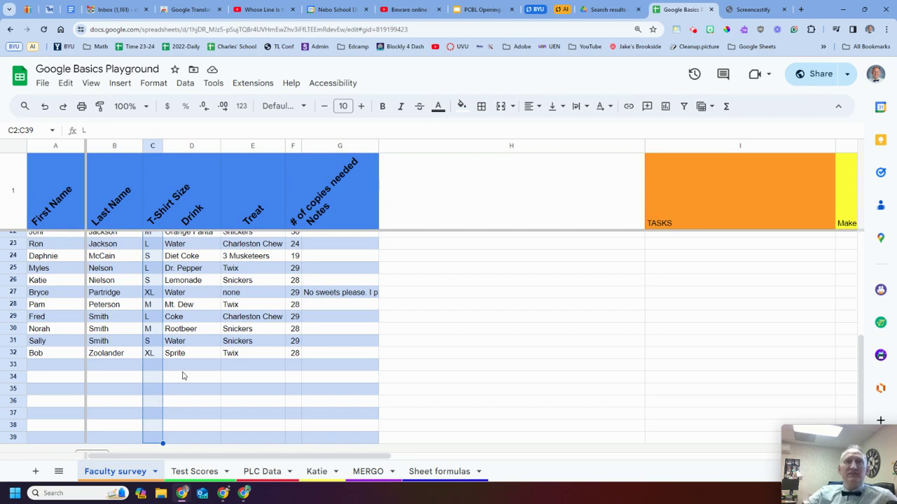
click(155, 83)
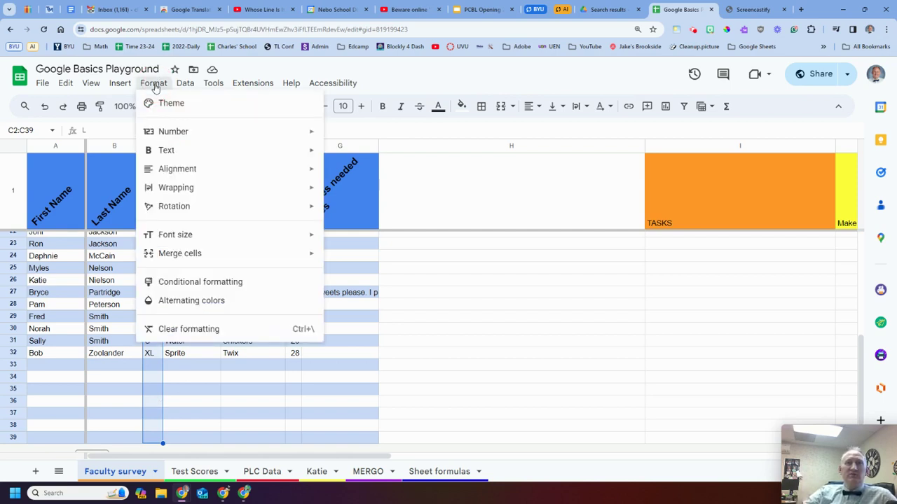
click(225, 284)
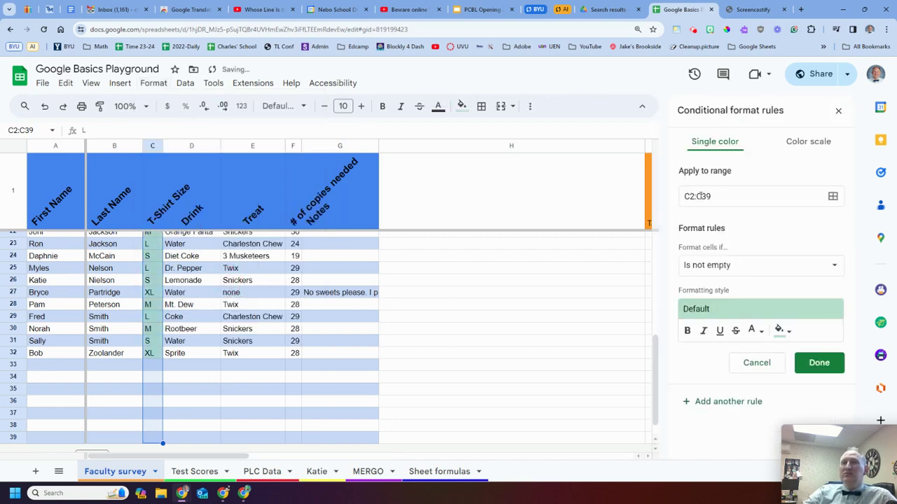
Step: Keep the rule's range C2:C39 and set its condition to text is exactly L
click(724, 197)
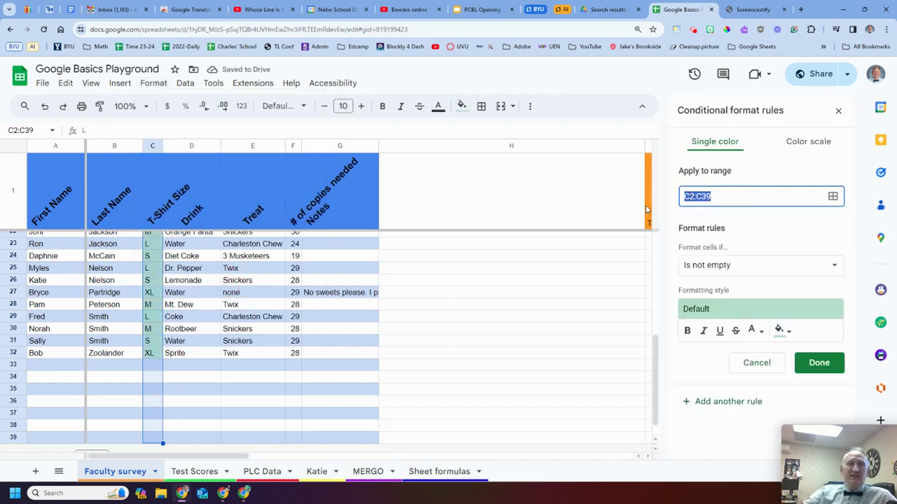
click(727, 266)
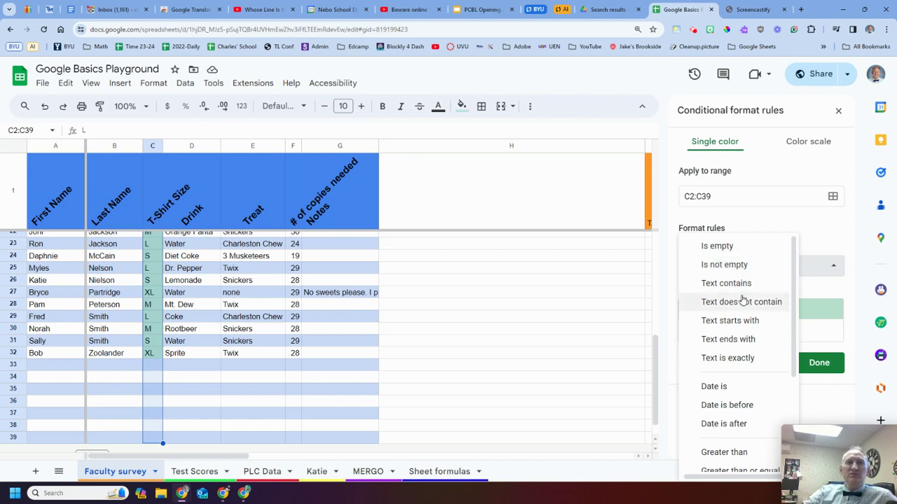
scroll(742, 297, down, 1)
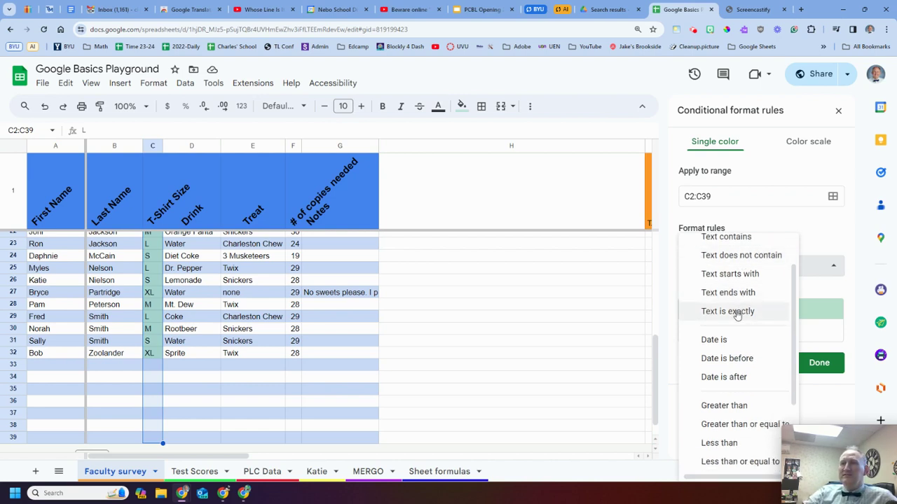
click(737, 312)
click(737, 295)
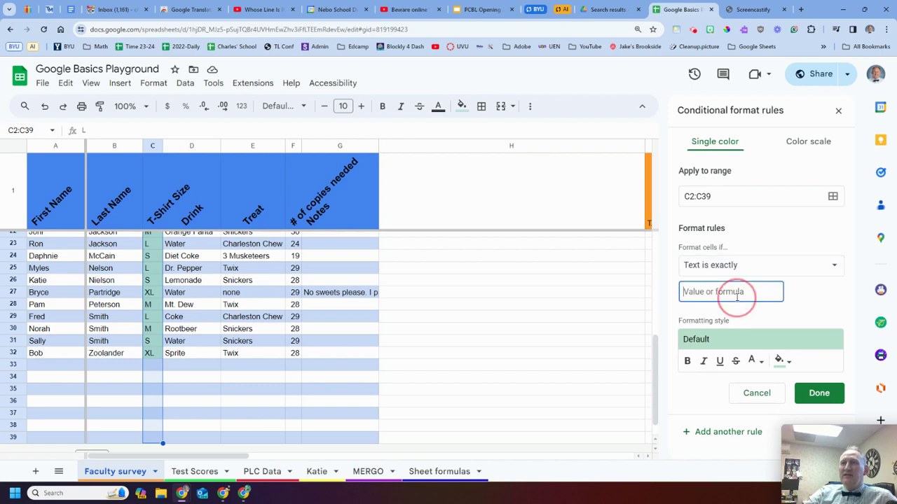
text(L)
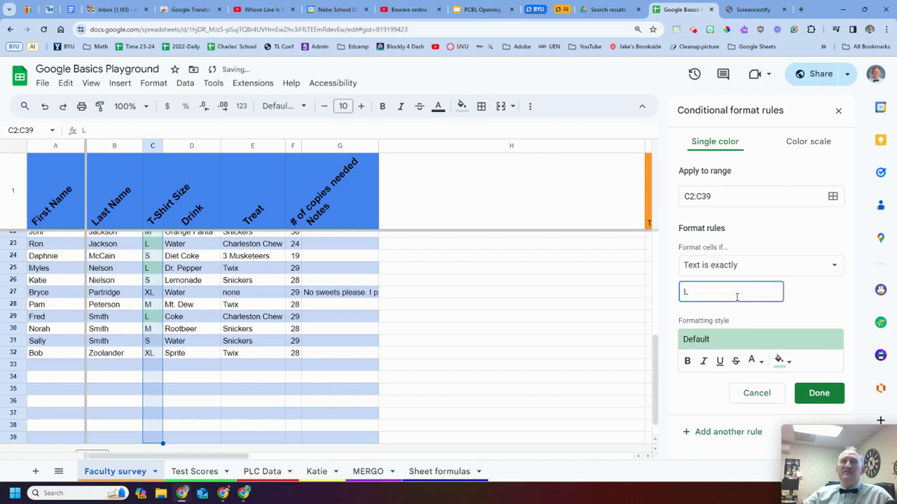
Step: Give the L rule a medium green custom fill color and save the rule
click(781, 357)
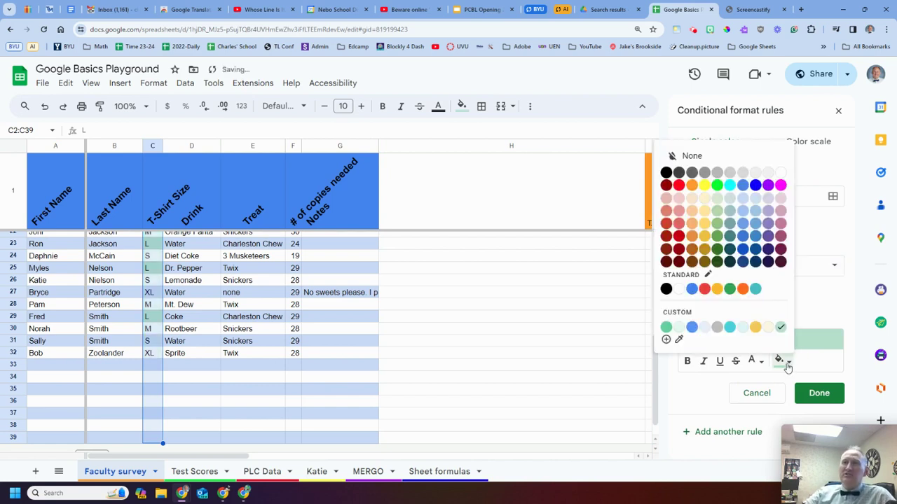
click(666, 327)
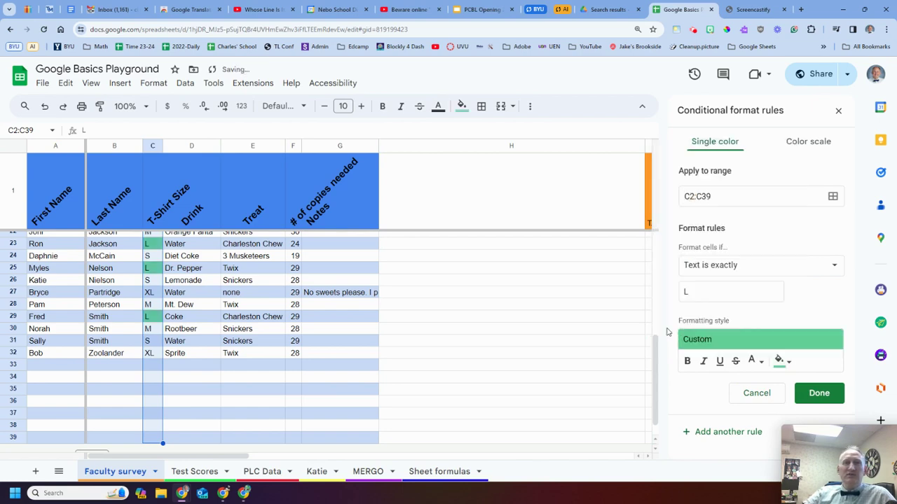
click(818, 392)
Step: Add a second rule based on the L rule, matching text exactly XL with a bright yellow fill, and save it
scroll(345, 319, up, 6)
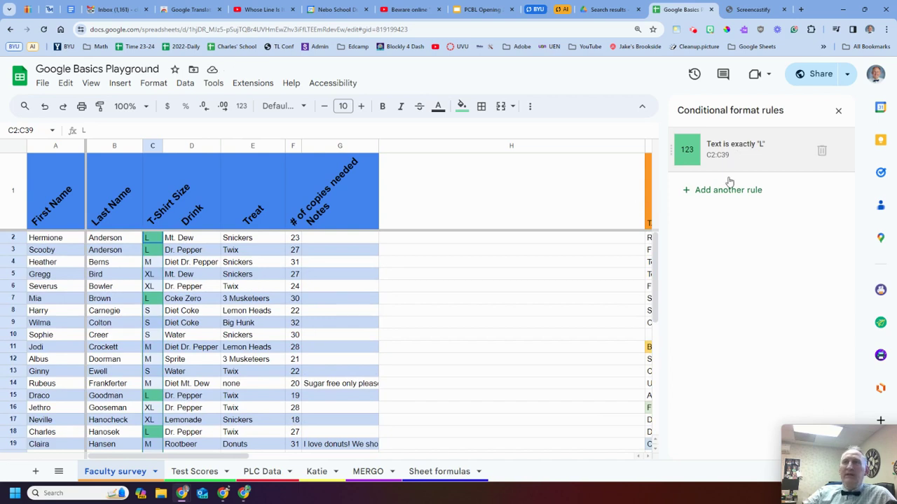
click(731, 152)
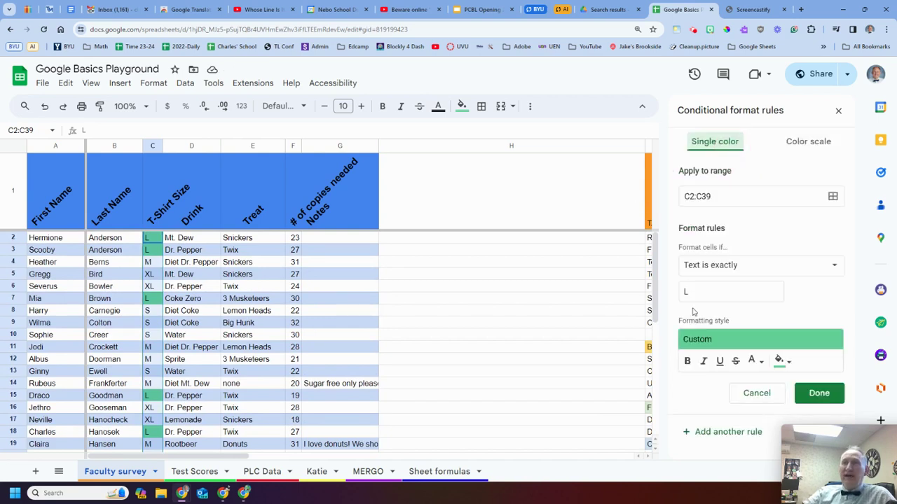
click(729, 433)
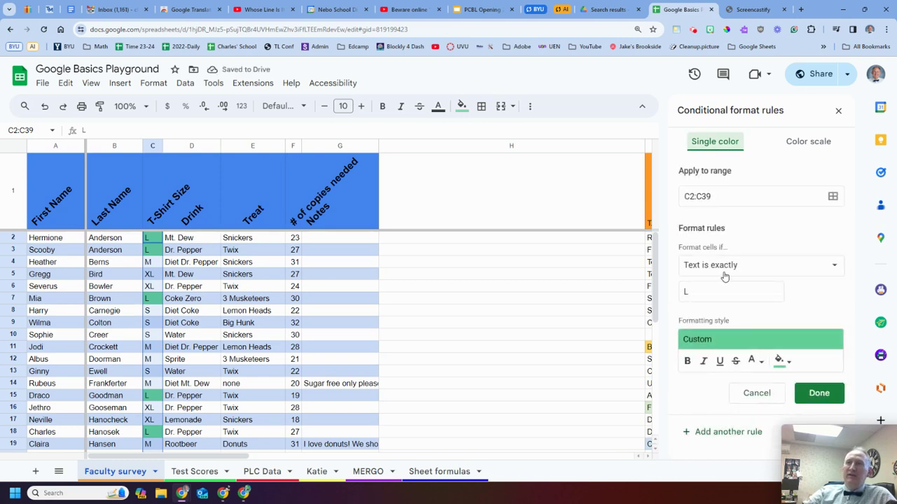
click(687, 294)
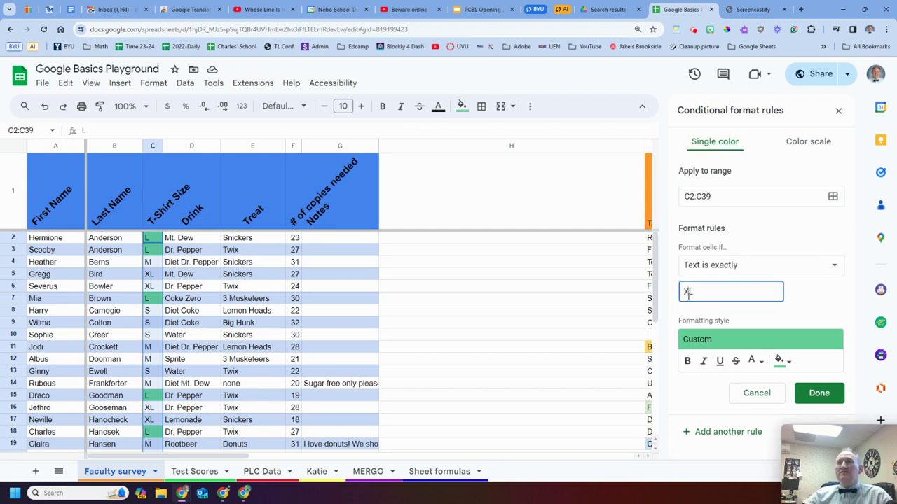
text(X)
click(787, 362)
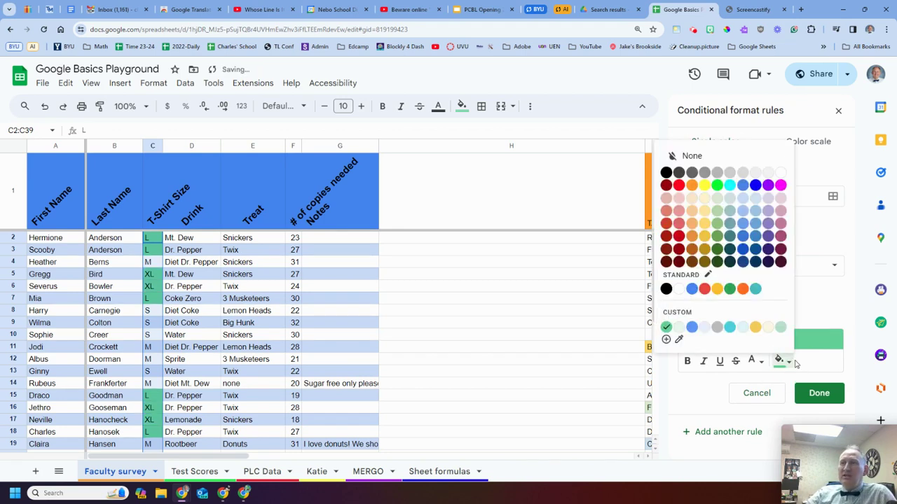
click(704, 185)
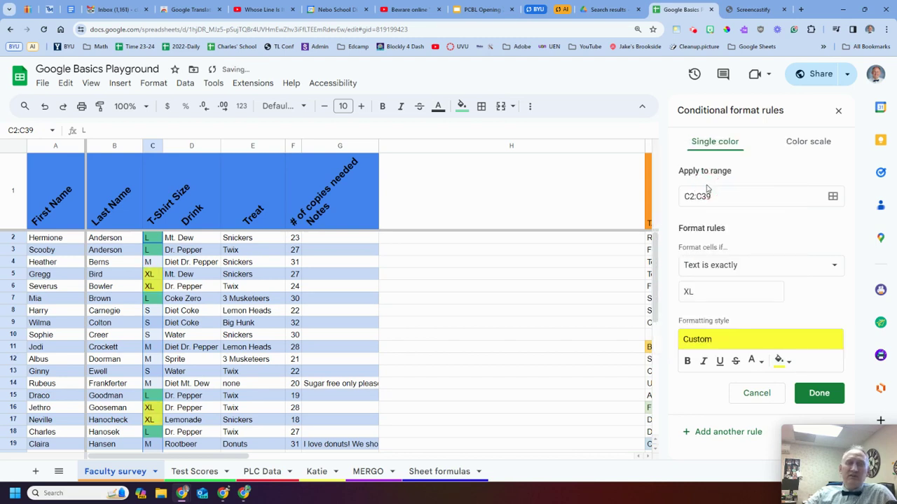
click(819, 395)
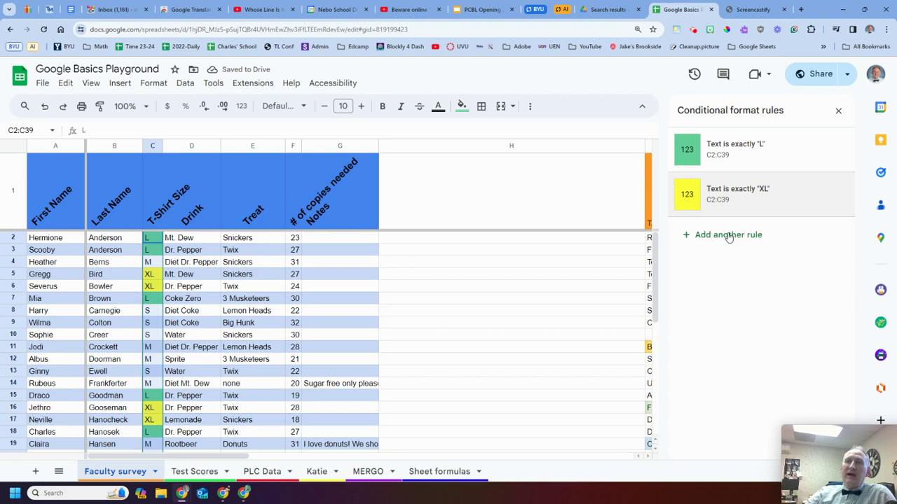
Step: Add a third rule for C2:C39 with the condition text is exactly M
click(729, 236)
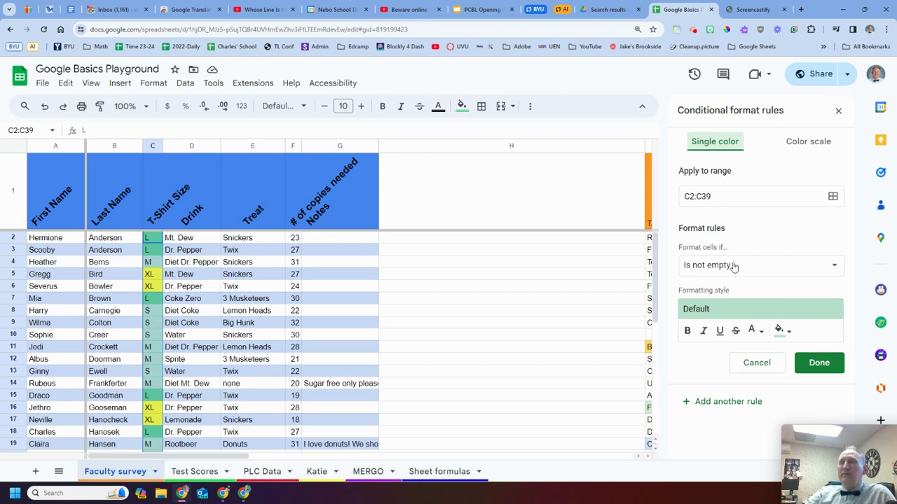
click(734, 266)
scroll(740, 361, down, 1)
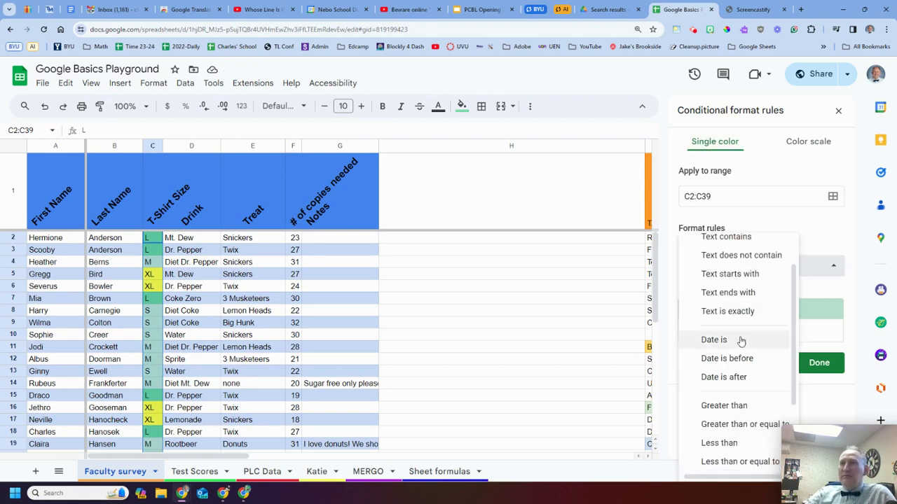
click(742, 311)
click(736, 291)
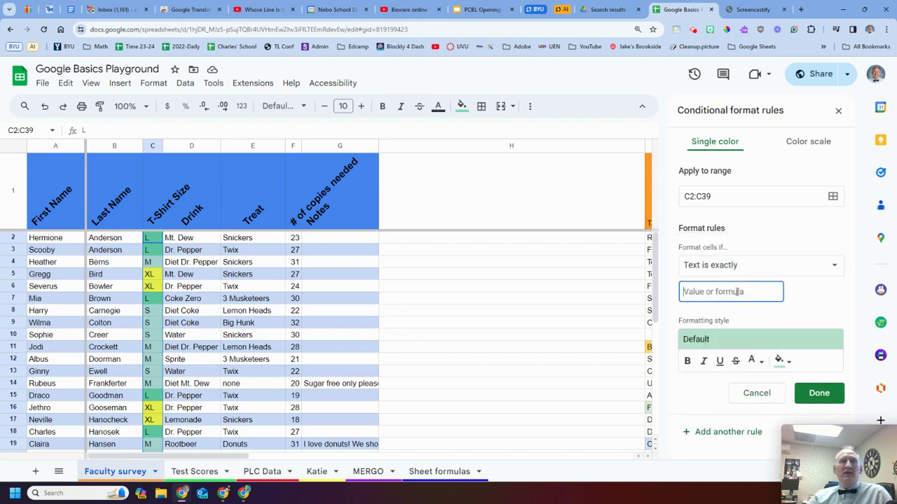
text(XL)
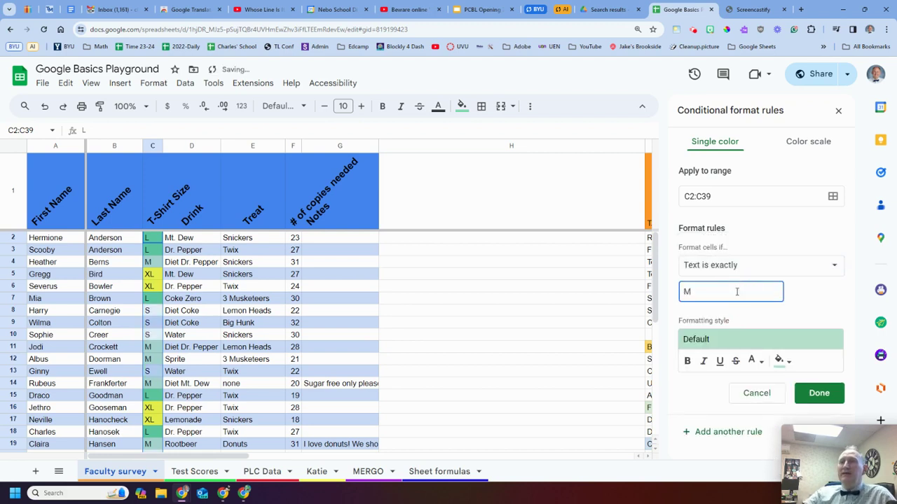
Step: Format the M rule with an orange fill and white text
click(789, 362)
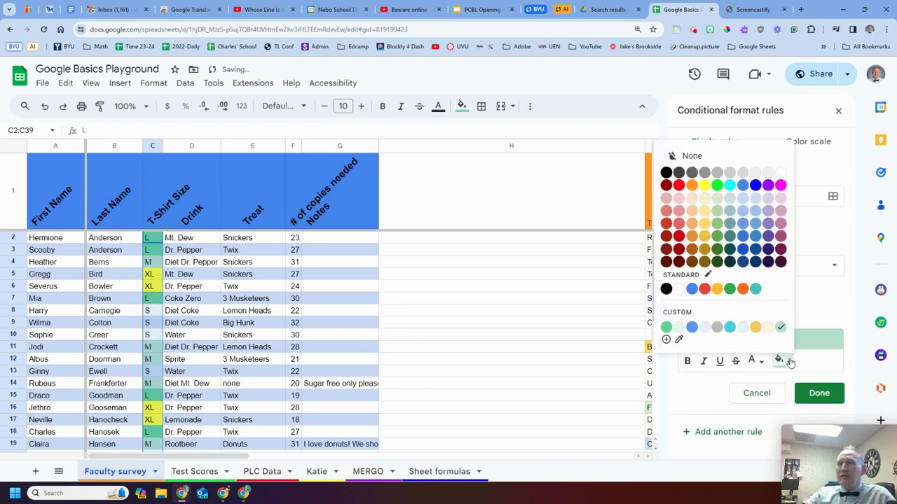
click(743, 288)
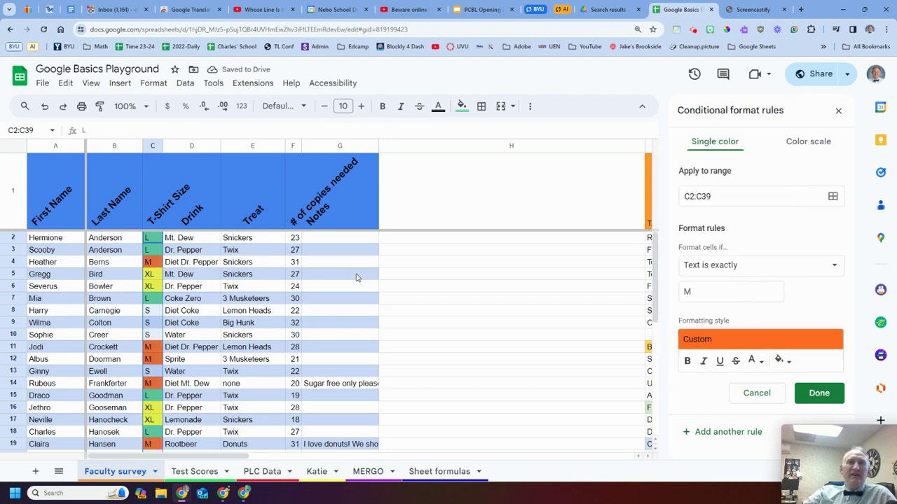
click(759, 362)
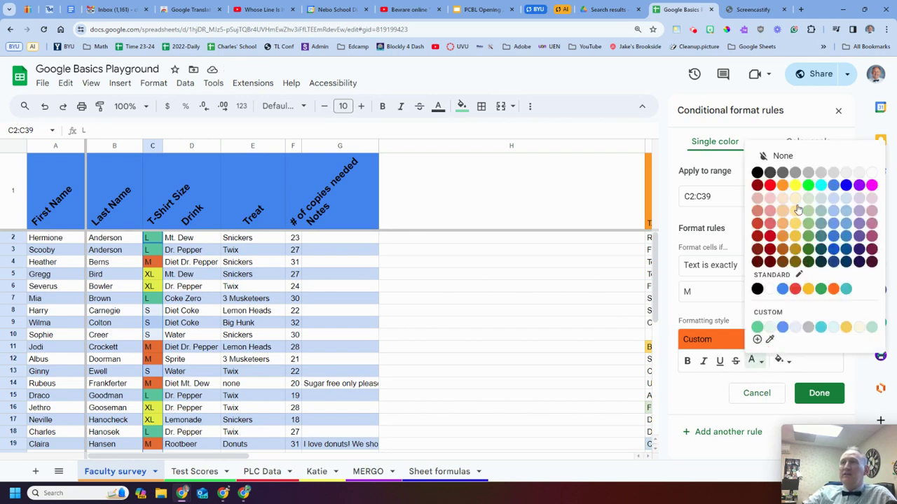
click(872, 174)
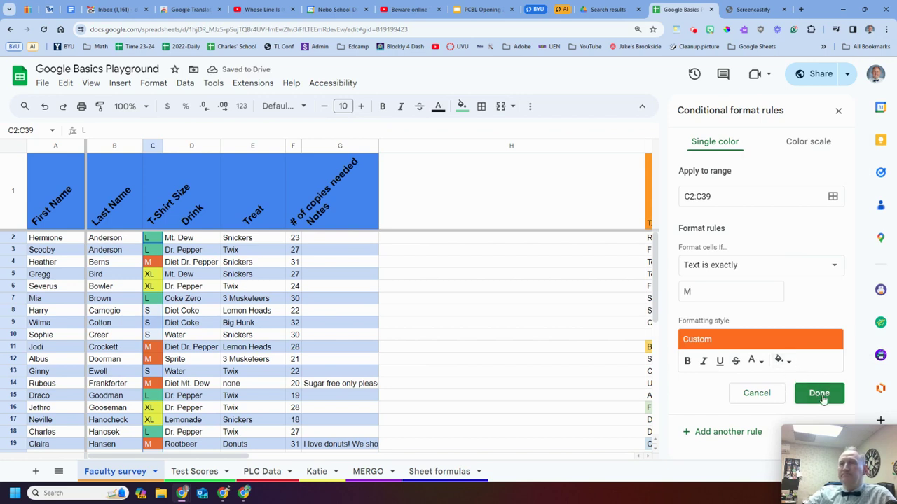
Step: Add a fourth rule based on the M rule, matching text exactly S with a magenta fill
click(745, 432)
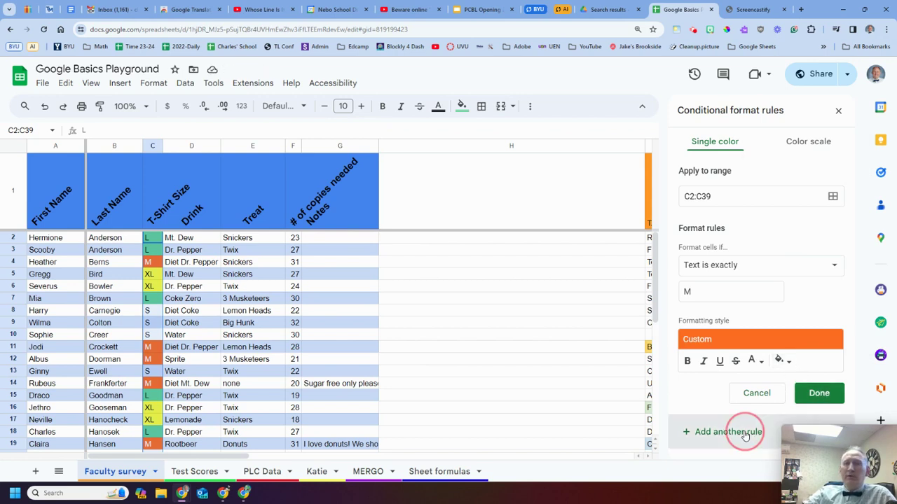
double_click(712, 293)
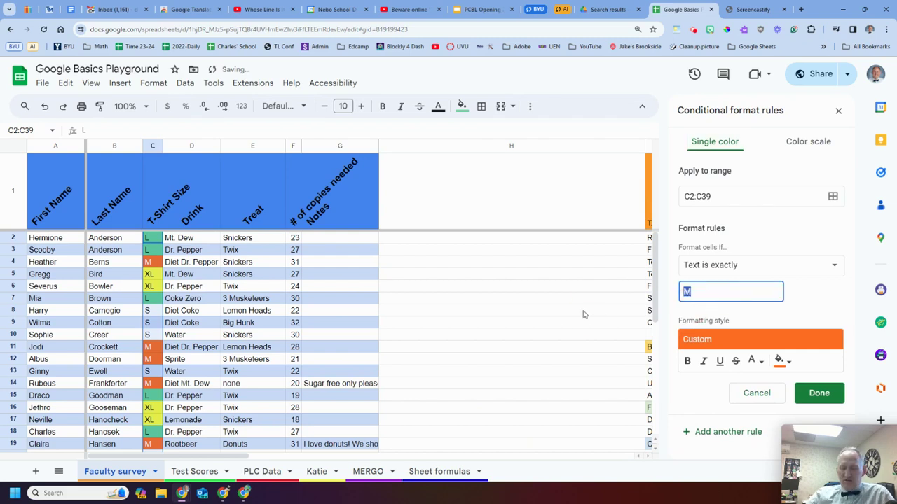
text(S)
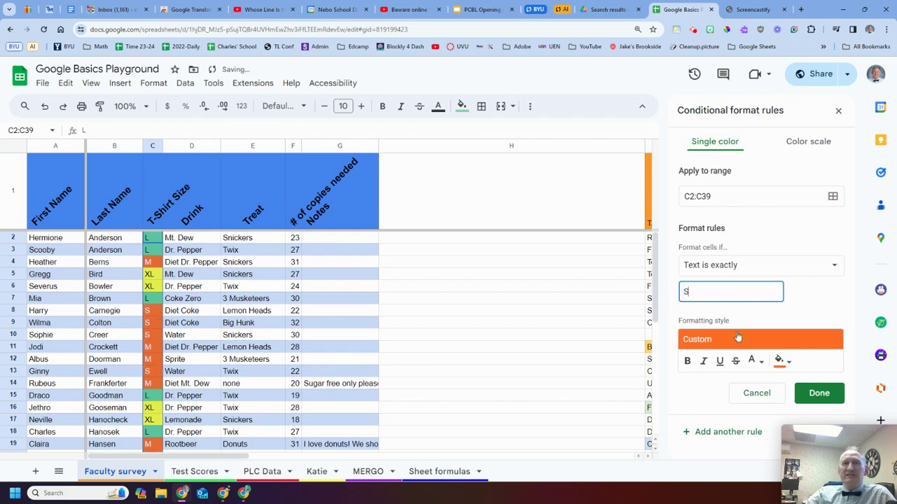
click(787, 363)
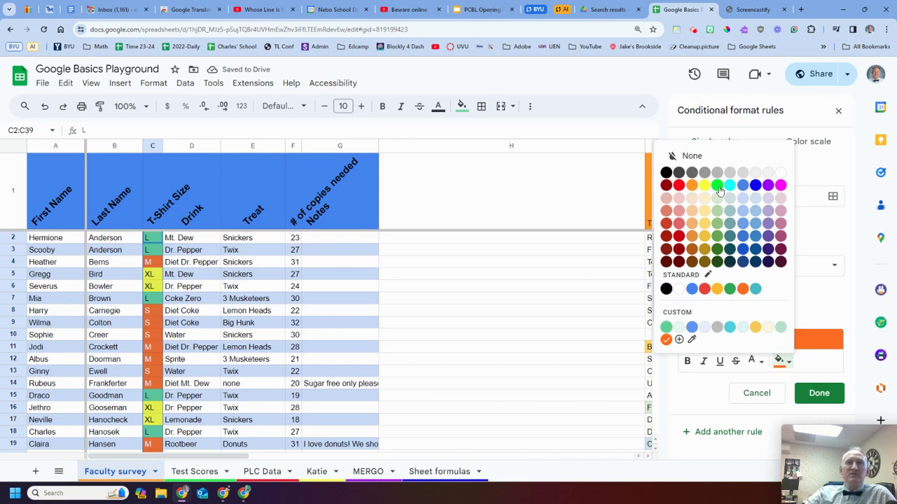
click(781, 185)
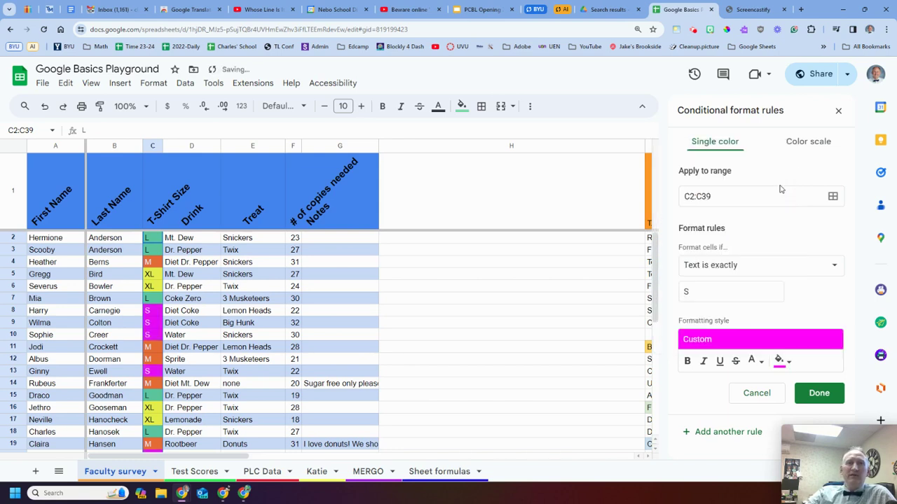
Step: Try black text for the S rule, change it back to white, and save the rule
click(754, 361)
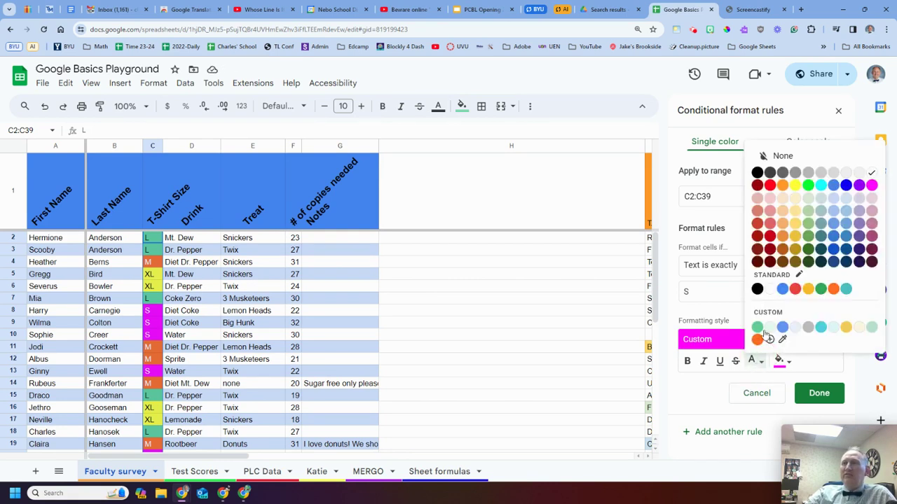
click(757, 173)
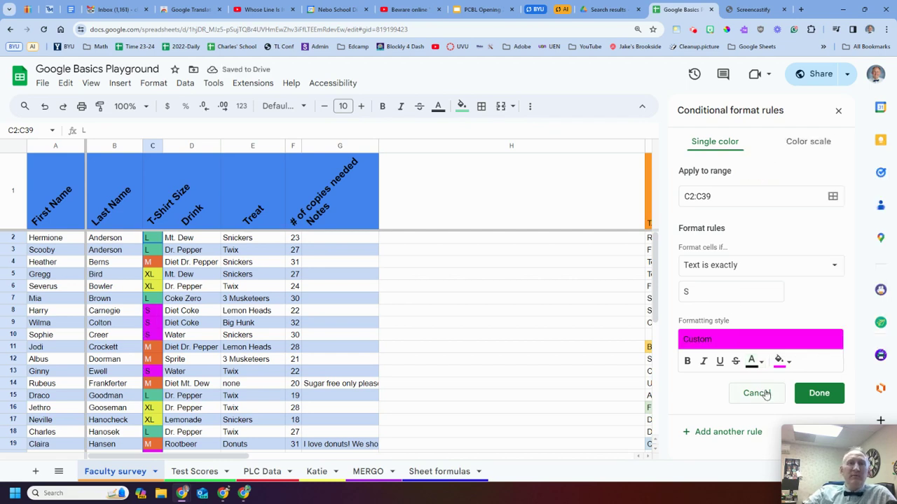
click(759, 362)
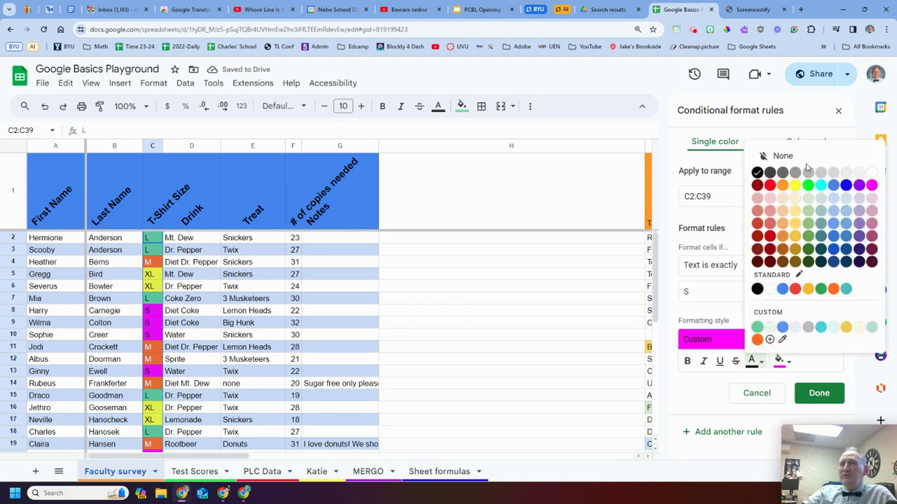
click(871, 184)
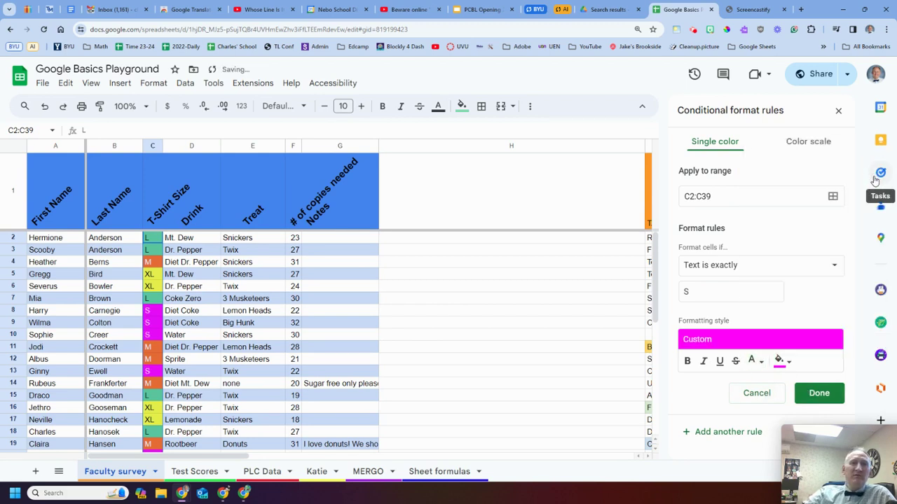
click(820, 394)
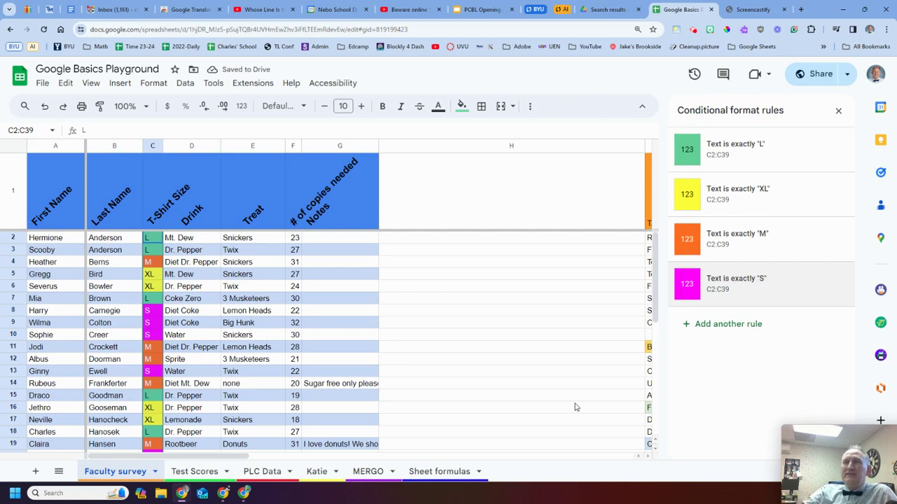
Step: Test the T-shirt size rules by entering L in the empty cell C33 below the data
scroll(208, 334, down, 6)
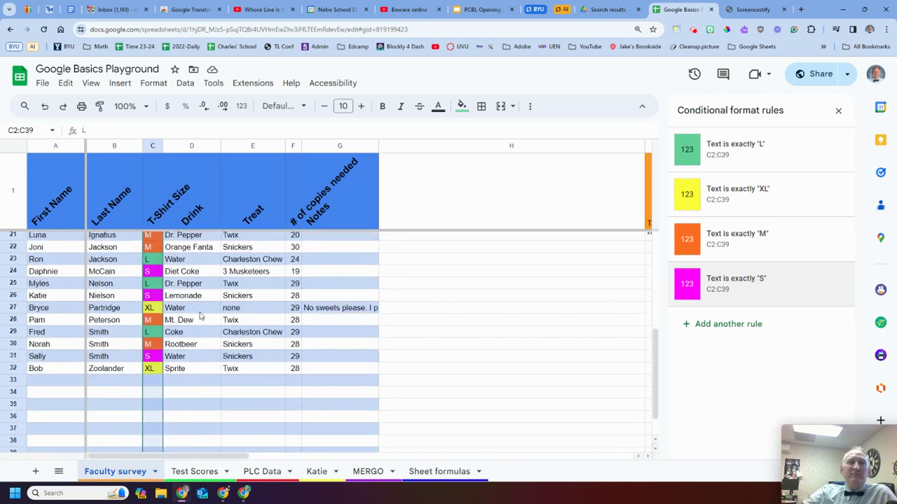
click(150, 384)
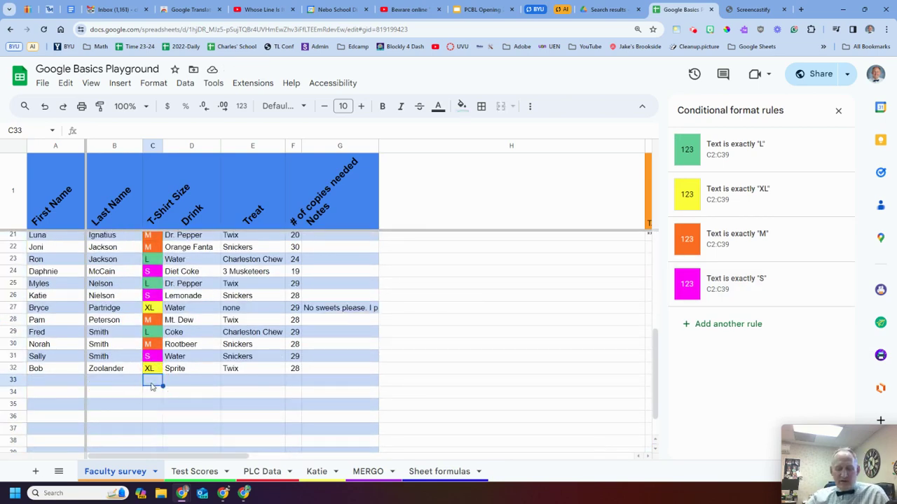
text(L)
key(Return)
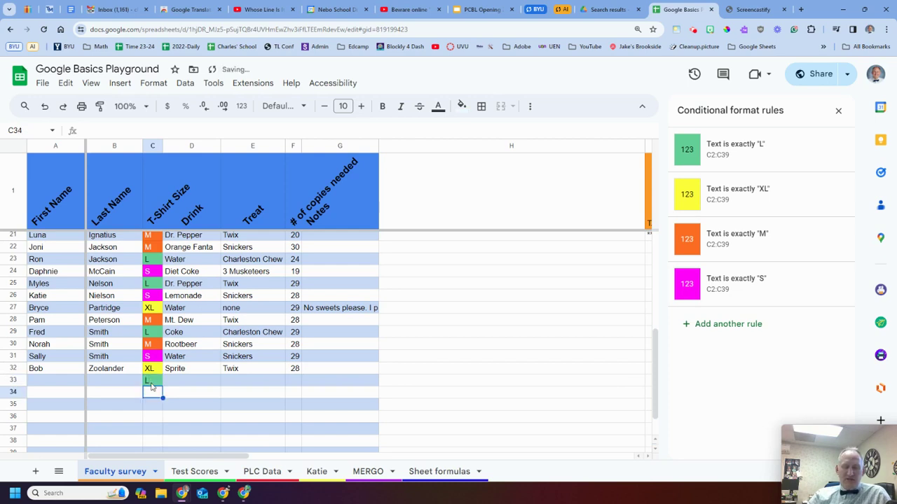
Step: Test the remaining T-shirt size rules by entering XL, S and M in cells C34 to C36, and close the conditional format rules
text(XL)
key(Return)
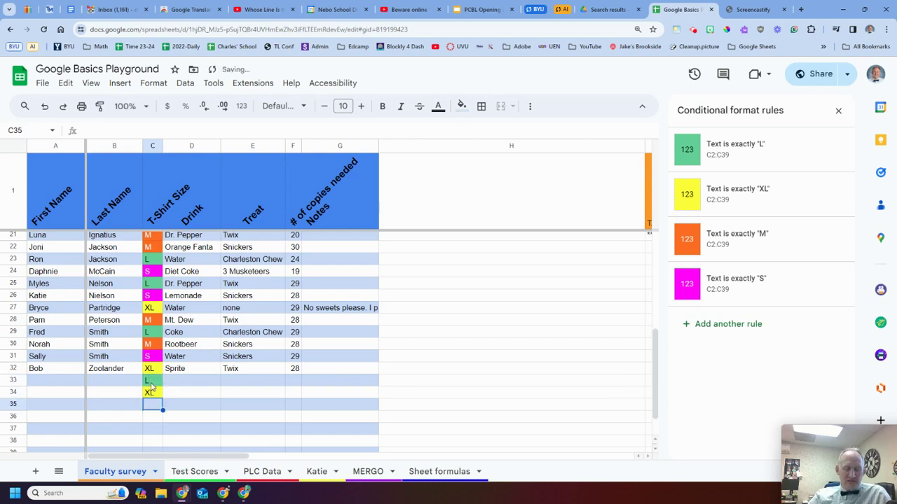
text(S)
key(Return)
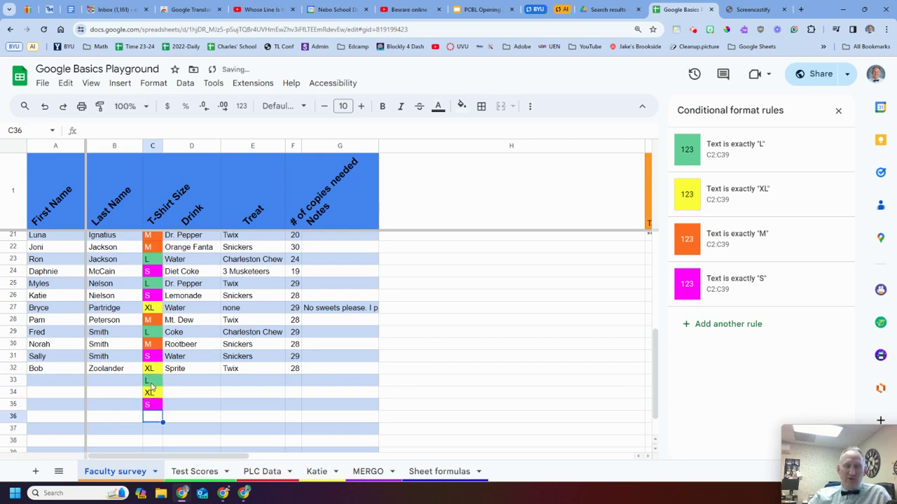
text(MK)
key(BackSpace)
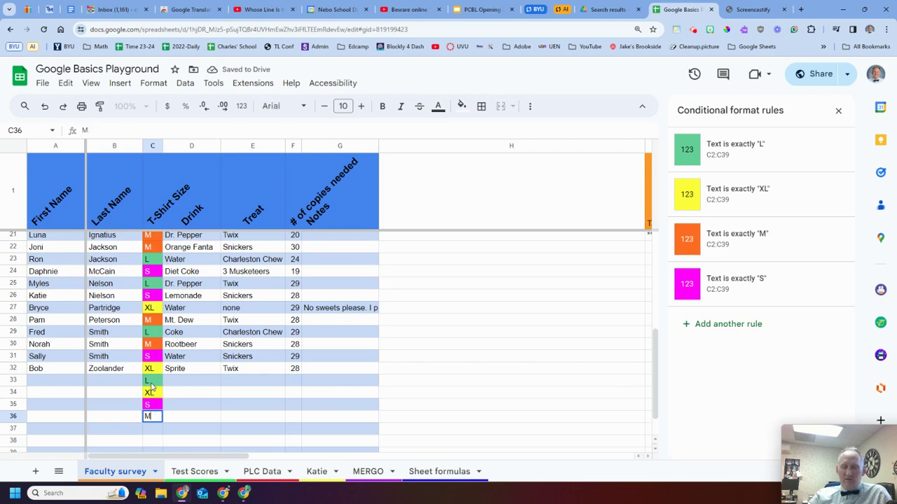
key(Return)
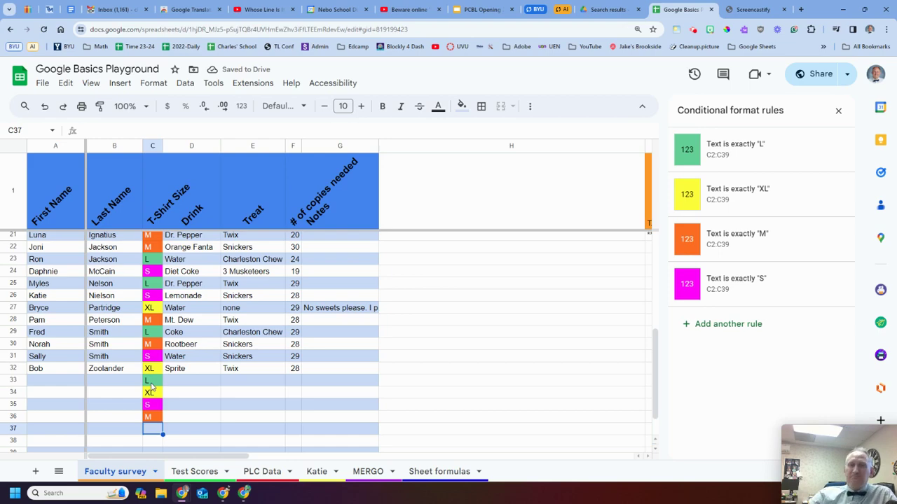
click(838, 111)
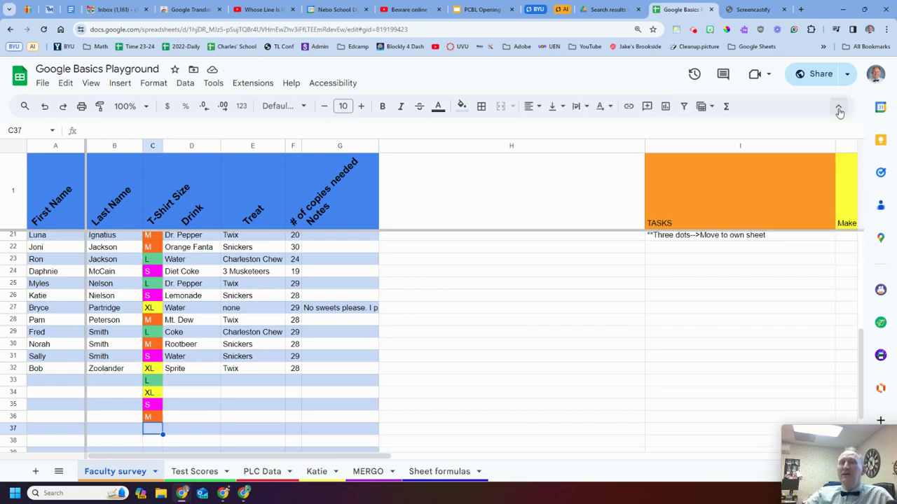
scroll(189, 387, up, 4)
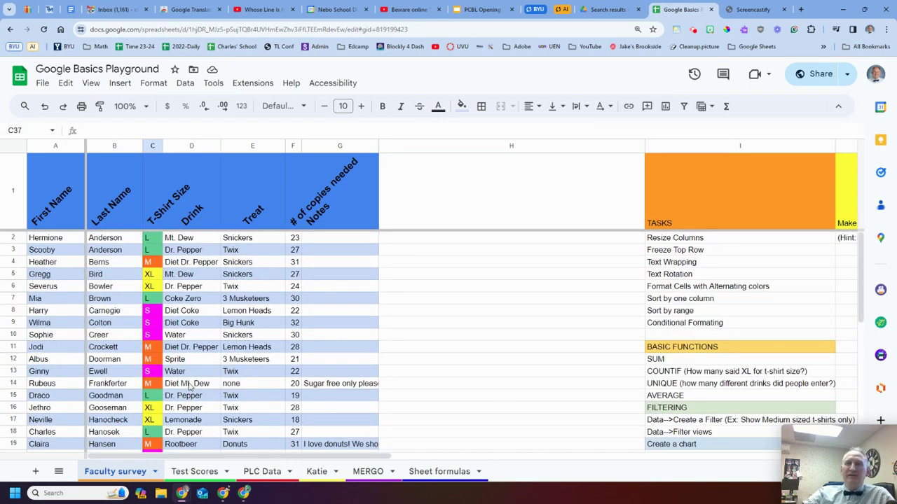